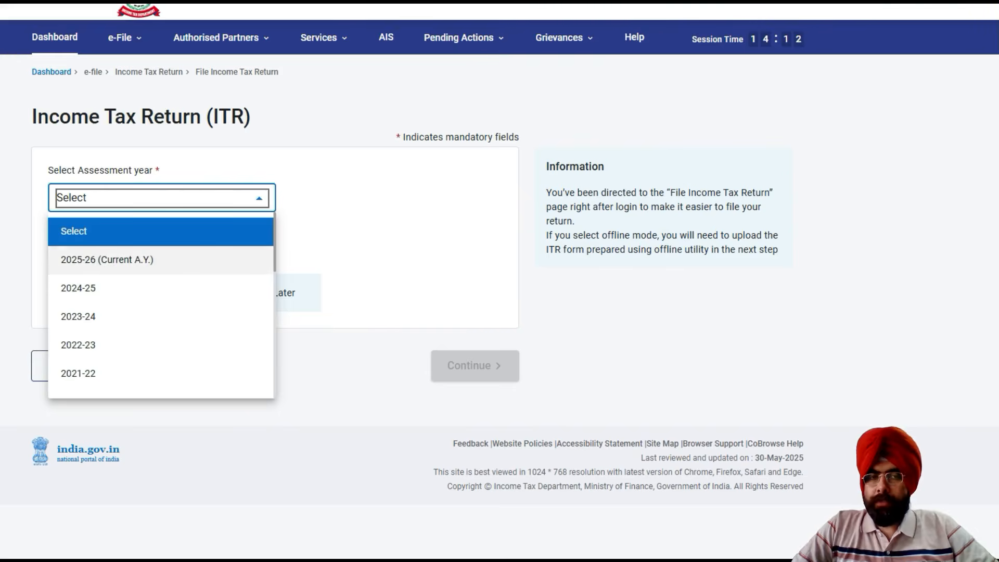
Set up the return for assessment year 2025-26 as 139(1) - Original Return, not audited, with ITR-1, and continue.
{"action": "left_click", "coordinate": [107, 259]}
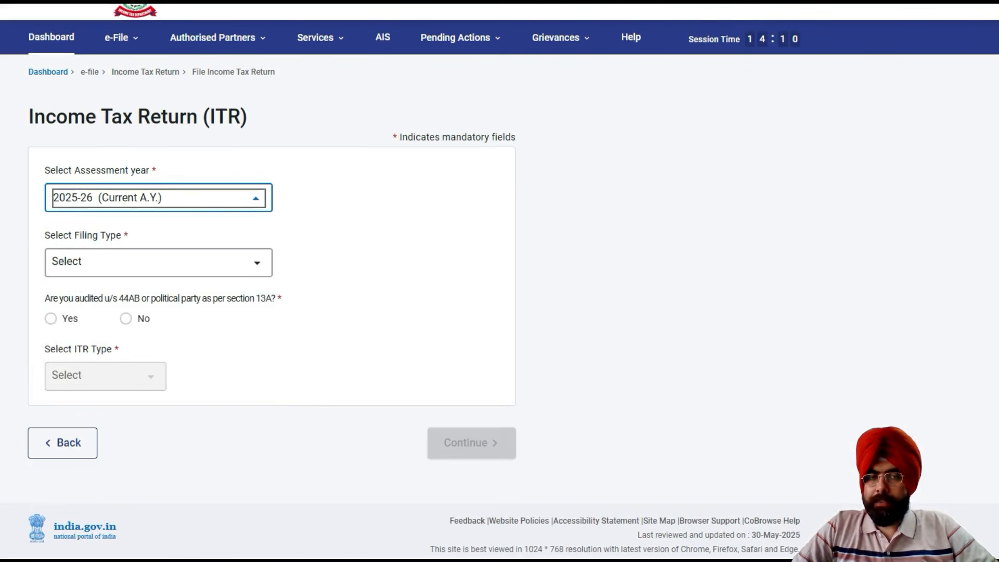
{"action": "left_click", "coordinate": [136, 263]}
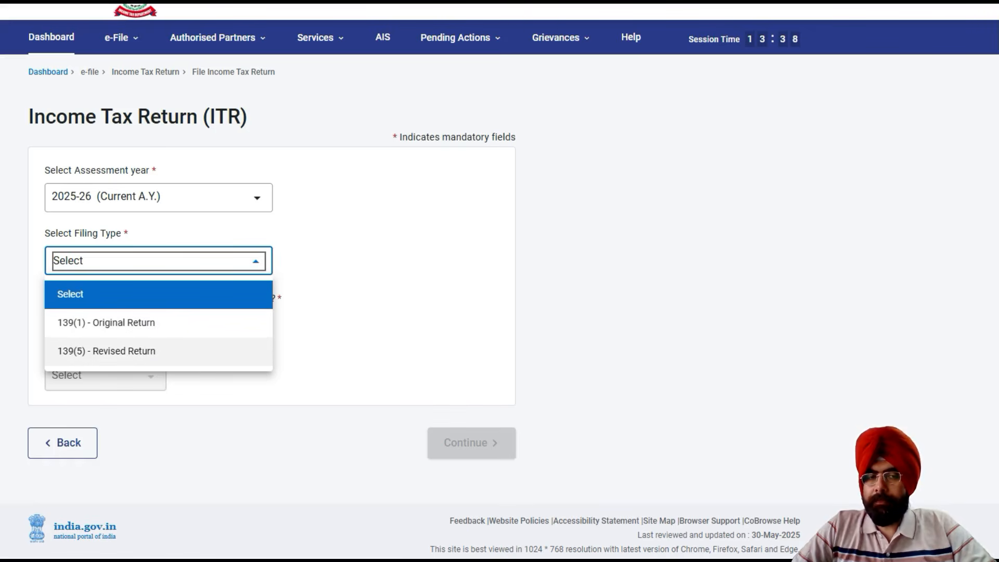
{"action": "left_click", "coordinate": [106, 322]}
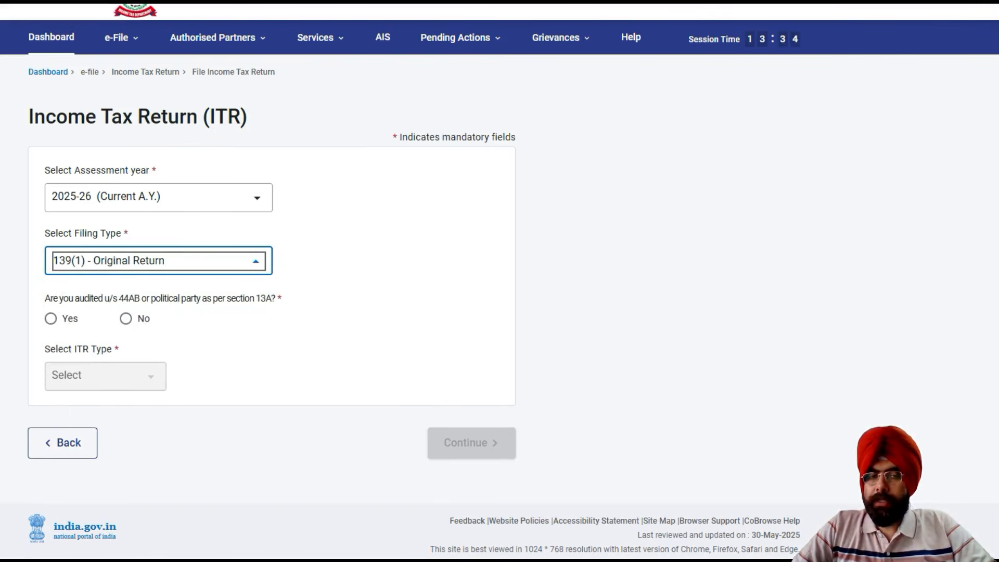
{"action": "left_click", "coordinate": [126, 318]}
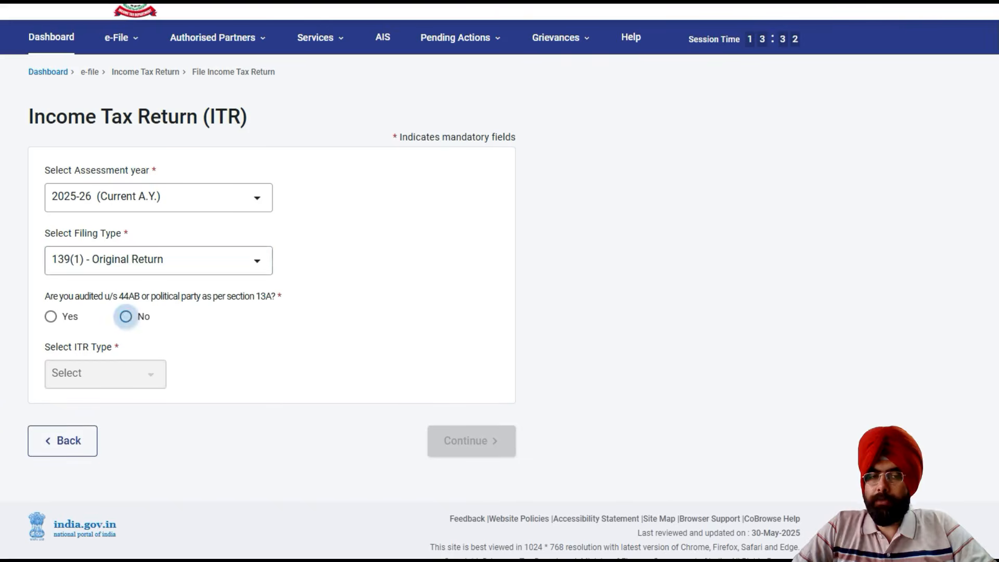
{"action": "left_click", "coordinate": [105, 374]}
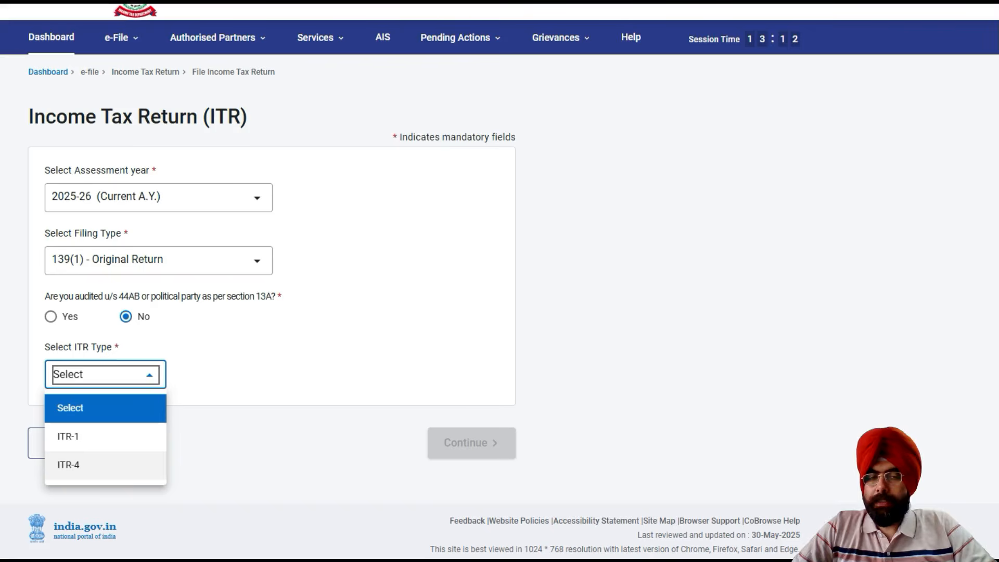
{"action": "left_click", "coordinate": [72, 437]}
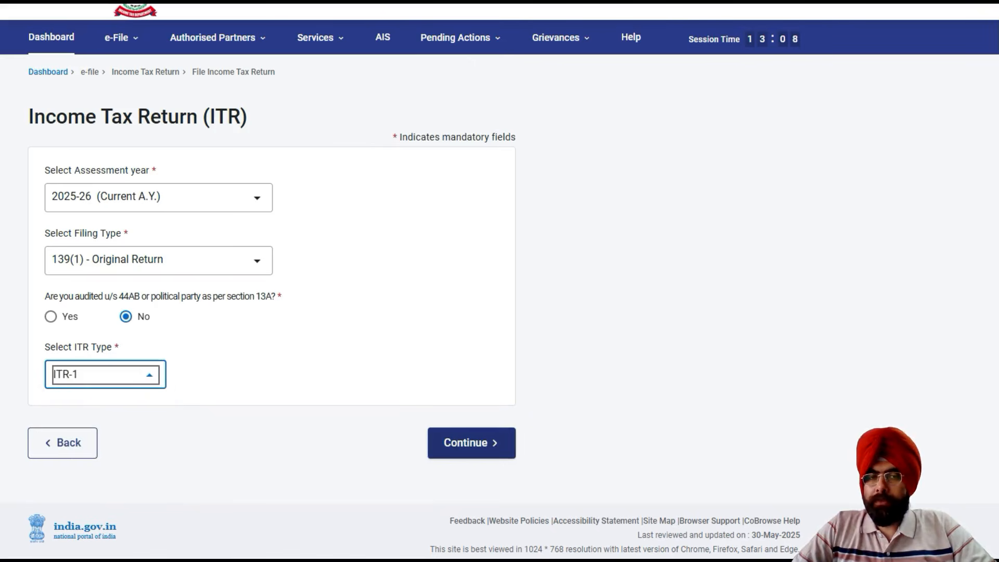
{"action": "left_click", "coordinate": [472, 443]}
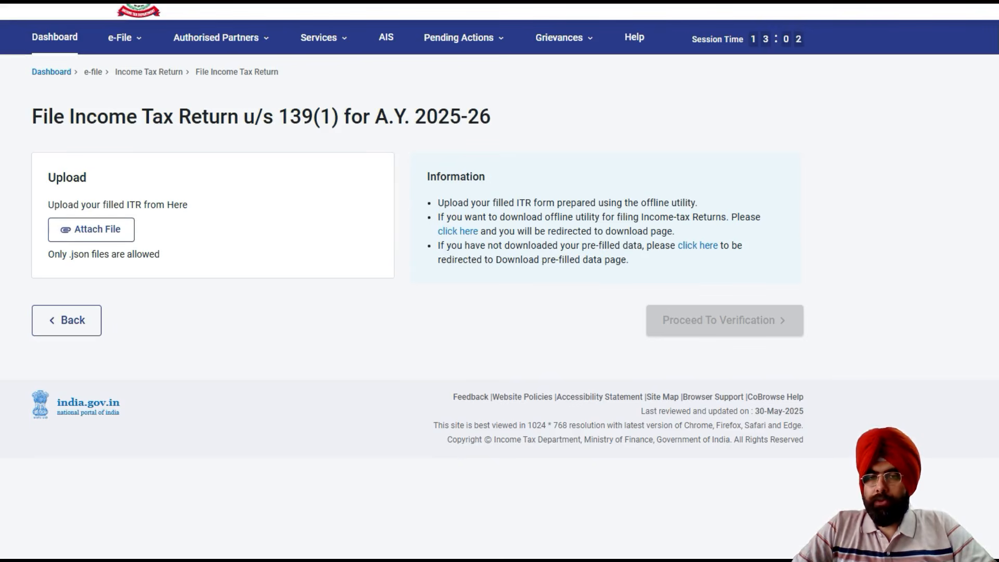
Go to the Download Pre-Filled Data page and choose assessment year 2025-26 (Current A.Y.).
{"action": "left_click_drag", "start_coordinate": [555, 203], "coordinate": [699, 204]}
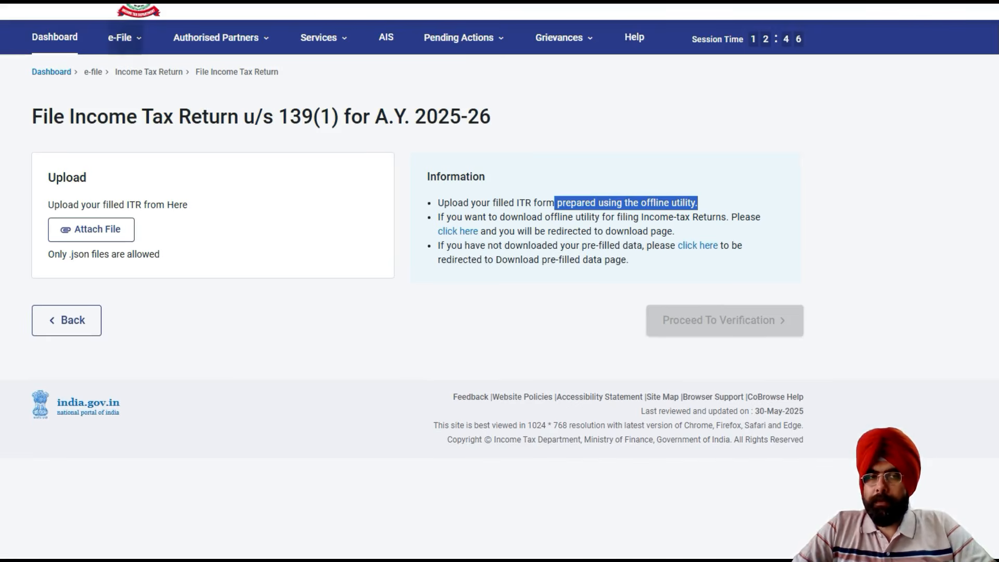
{"action": "left_click", "coordinate": [125, 38]}
{"action": "mouse_move", "coordinate": [165, 73]}
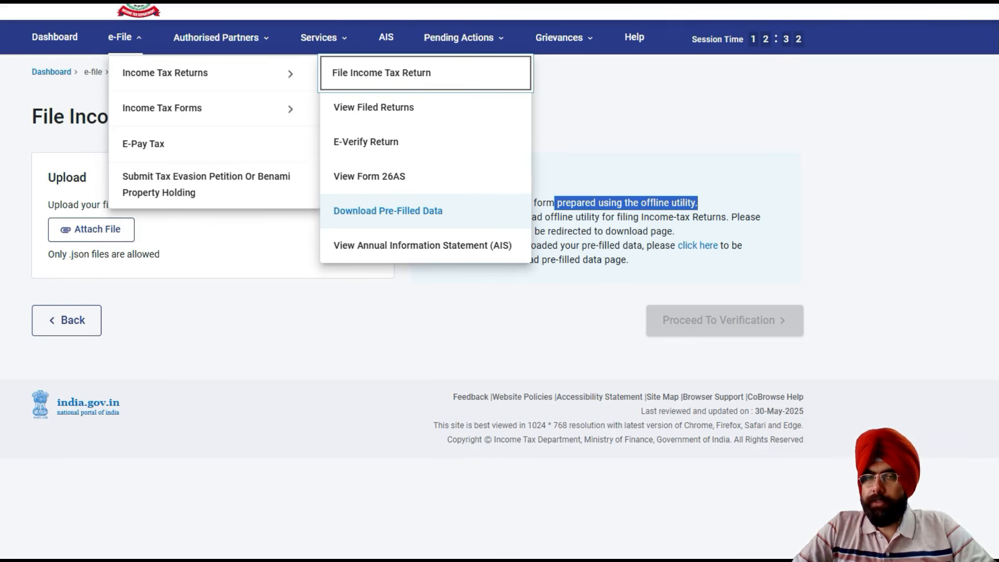
{"action": "left_click", "coordinate": [388, 211]}
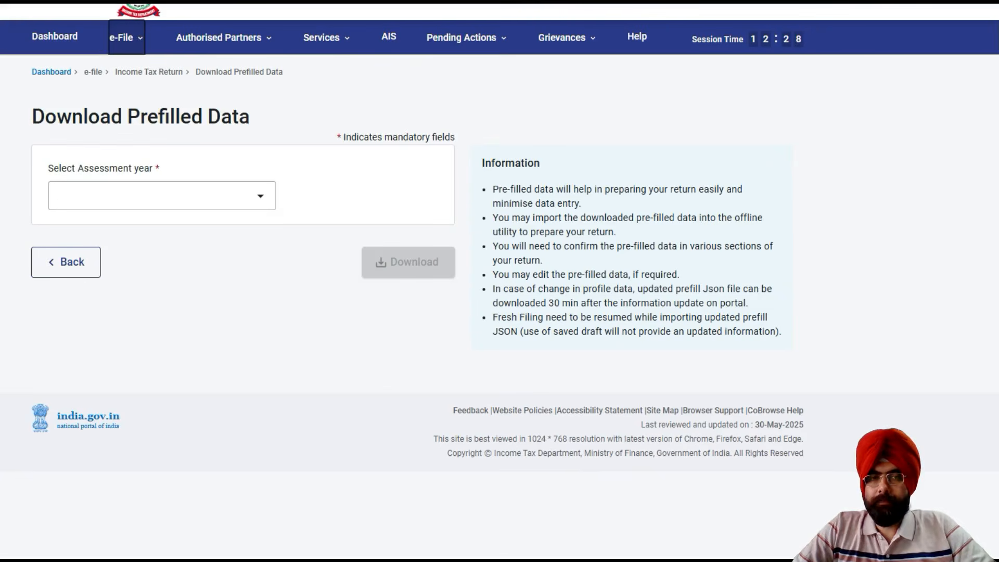
{"action": "left_click", "coordinate": [162, 195]}
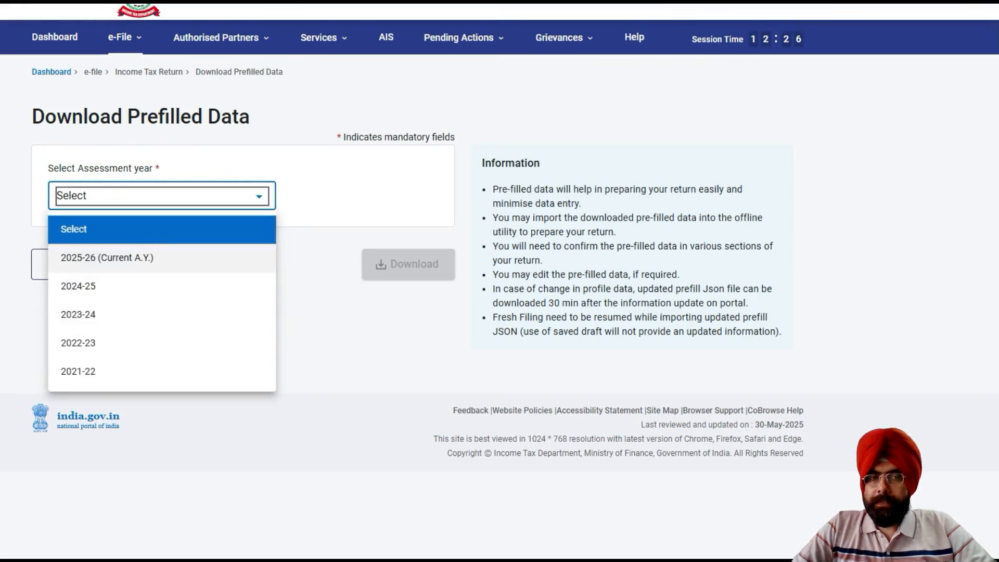
{"action": "left_click", "coordinate": [107, 258]}
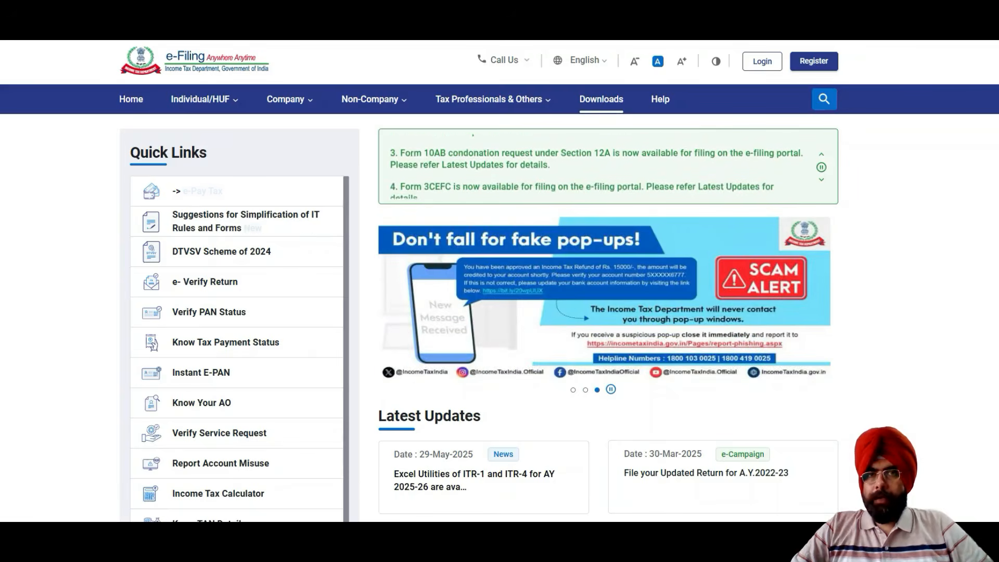
Open the e-Filing portal's Downloads page and review the ITR 1 eligibility description, covering income limits and permitted income sources.
{"action": "left_click", "coordinate": [601, 99]}
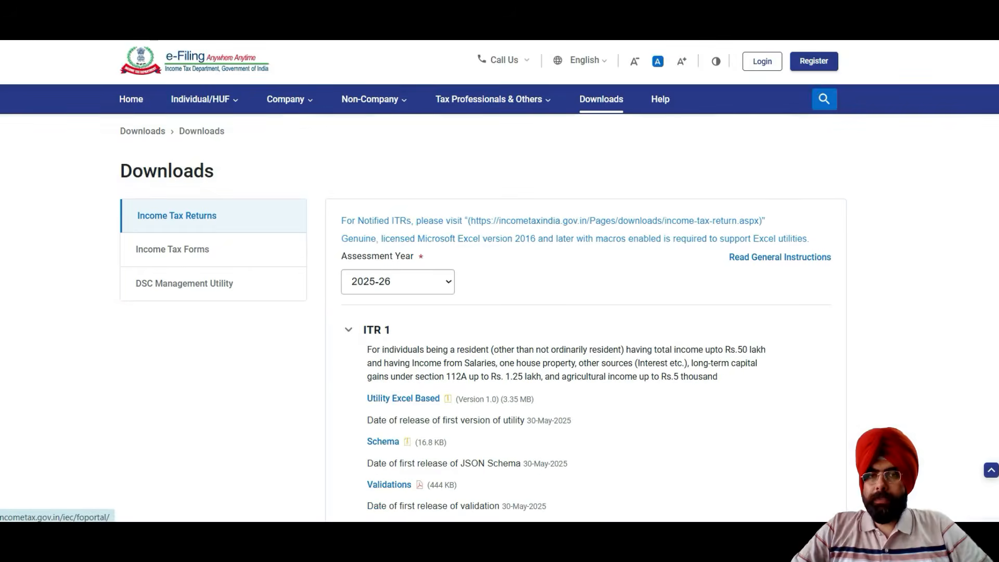
{"action": "scroll", "coordinate": [500, 302], "scroll_direction": "down", "scroll_amount": 3}
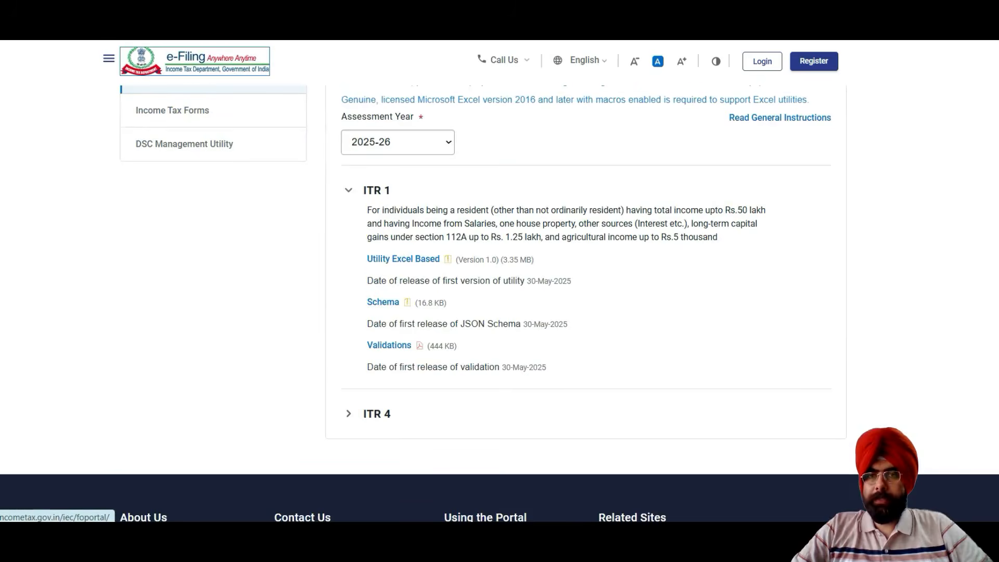
{"action": "scroll", "coordinate": [499, 302], "scroll_direction": "up", "scroll_amount": 1}
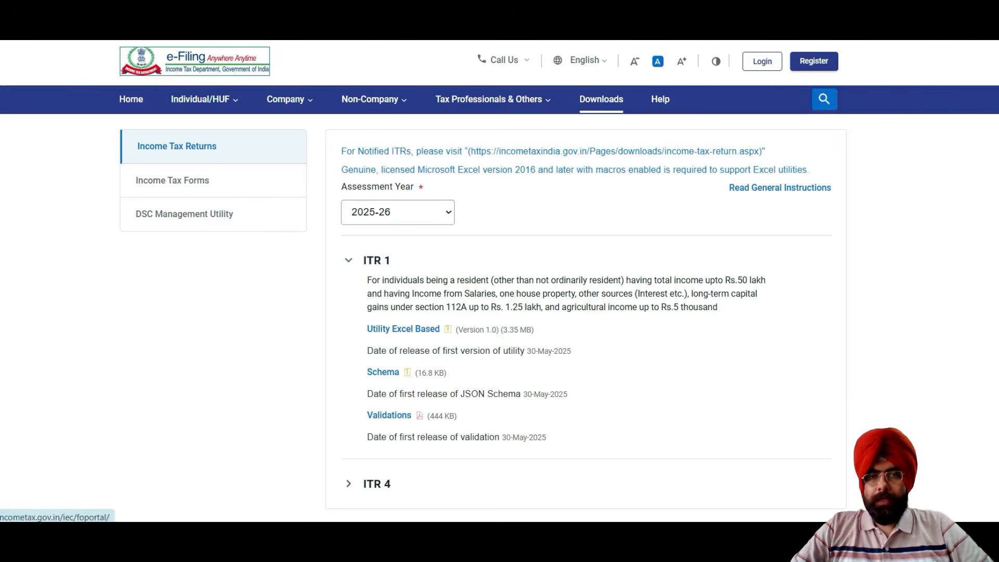
{"action": "scroll", "coordinate": [403, 188], "scroll_direction": "down", "scroll_amount": 3}
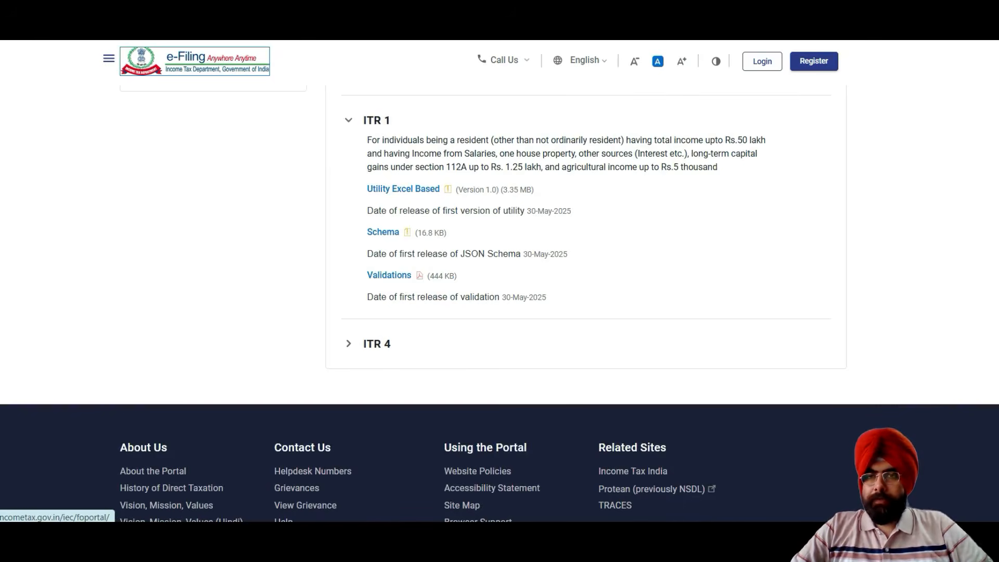
{"action": "left_click_drag", "start_coordinate": [642, 140], "coordinate": [765, 140]}
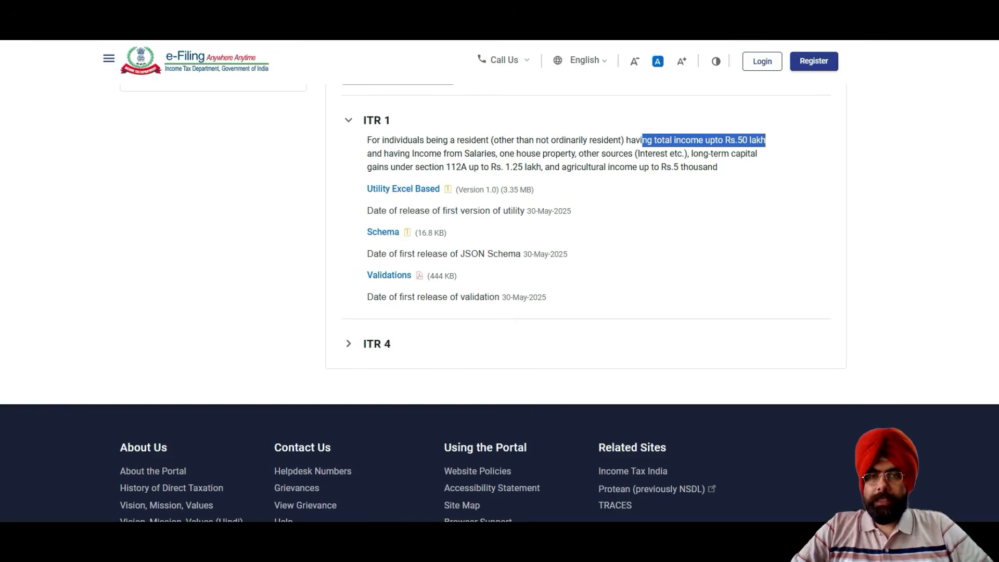
{"action": "left_click_drag", "start_coordinate": [465, 153], "coordinate": [496, 167]}
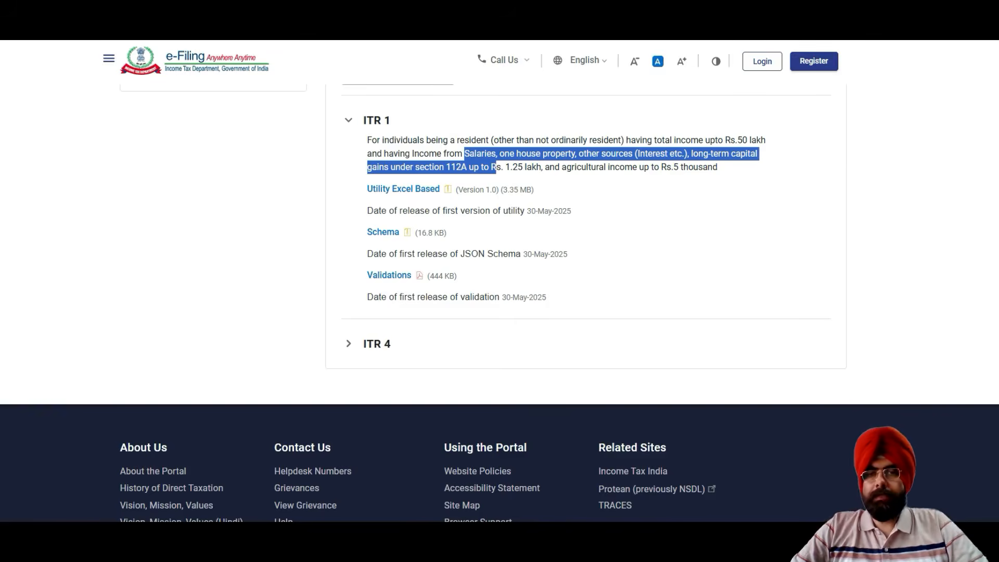
{"action": "left_click_drag", "start_coordinate": [504, 167], "coordinate": [712, 167]}
{"action": "left_click", "coordinate": [607, 167]}
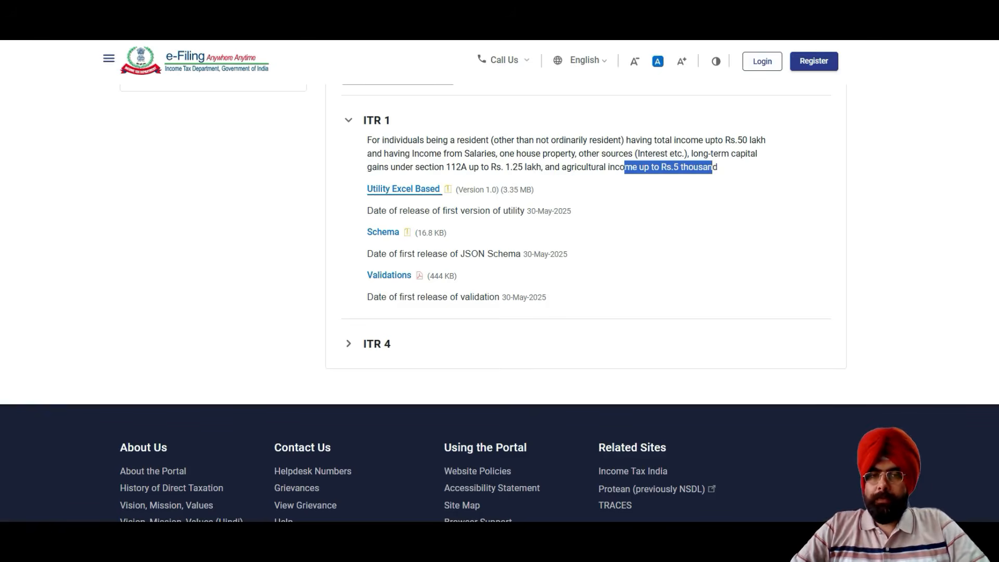
Expand the ITR 4 entry and review its eligibility conditions on presumptive income sections, capital gains and total income.
{"action": "left_click", "coordinate": [371, 344]}
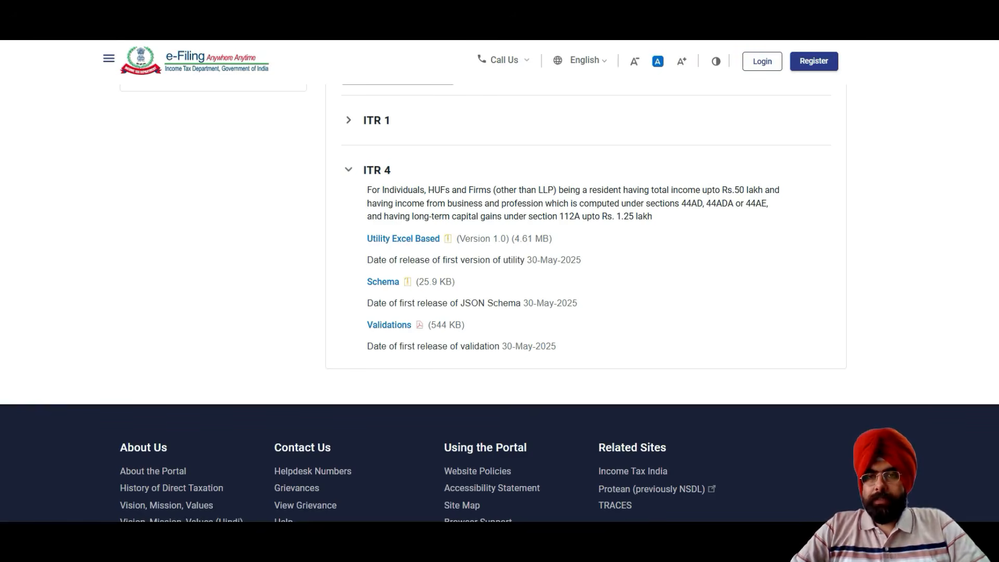
{"action": "left_click_drag", "start_coordinate": [680, 203], "coordinate": [767, 204]}
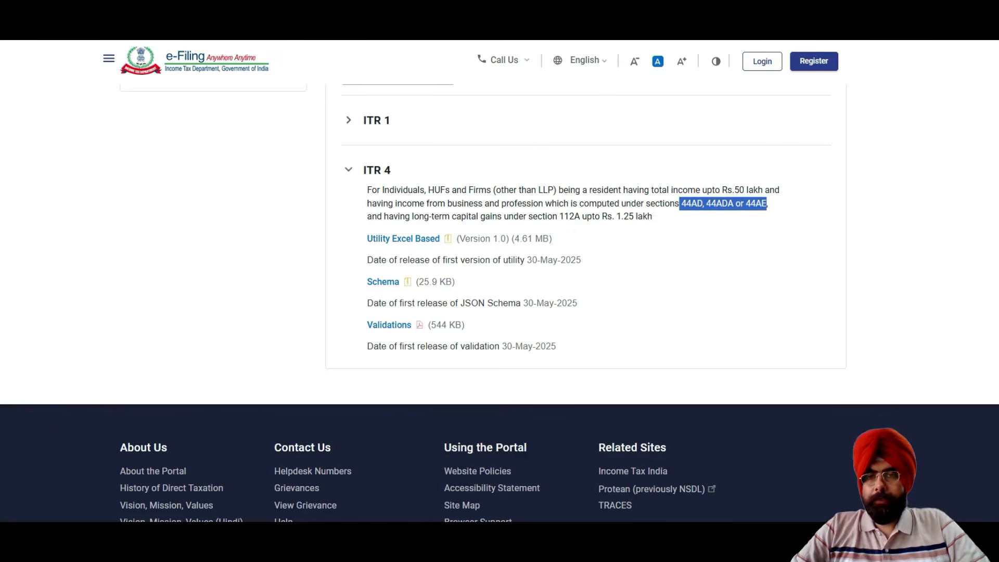
{"action": "left_click_drag", "start_coordinate": [480, 216], "coordinate": [652, 216]}
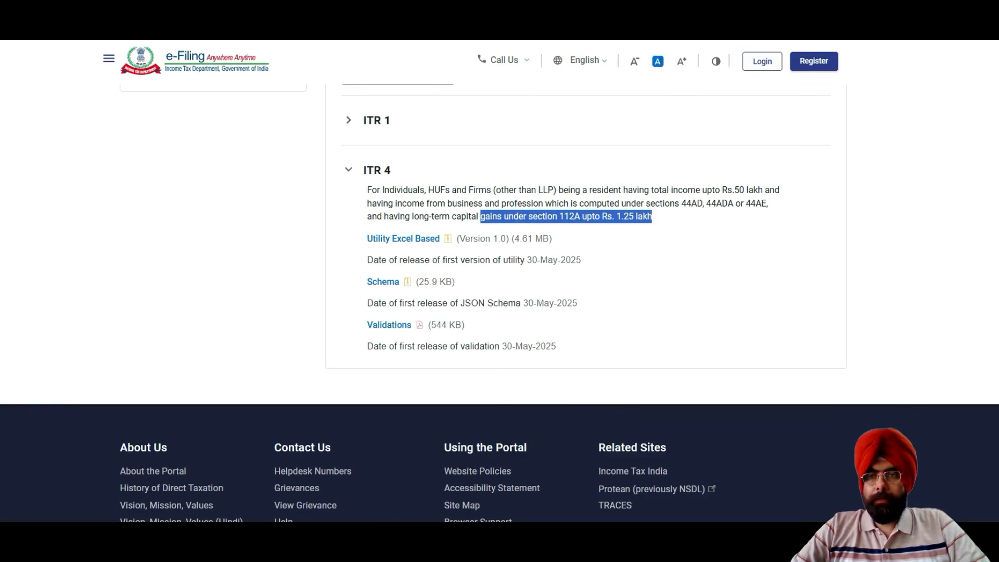
{"action": "left_click_drag", "start_coordinate": [696, 190], "coordinate": [780, 190]}
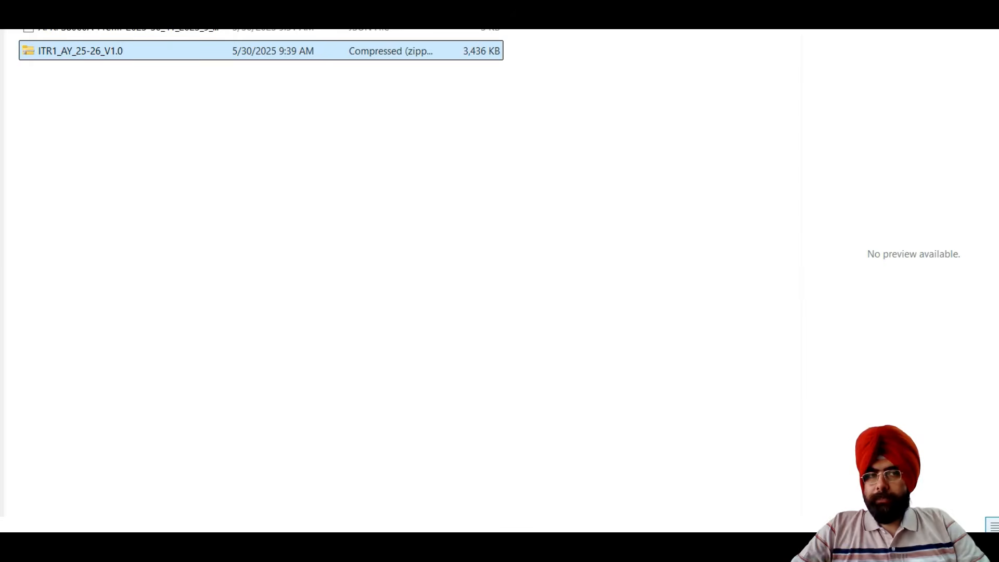
In File Explorer, extract the ITR1_AY_25-26_V1.0 zip file to E:\DELETE\json ay 2025-26\ITR1_AY_25-26_V1.0.
{"action": "key", "text": "shift+F10"}
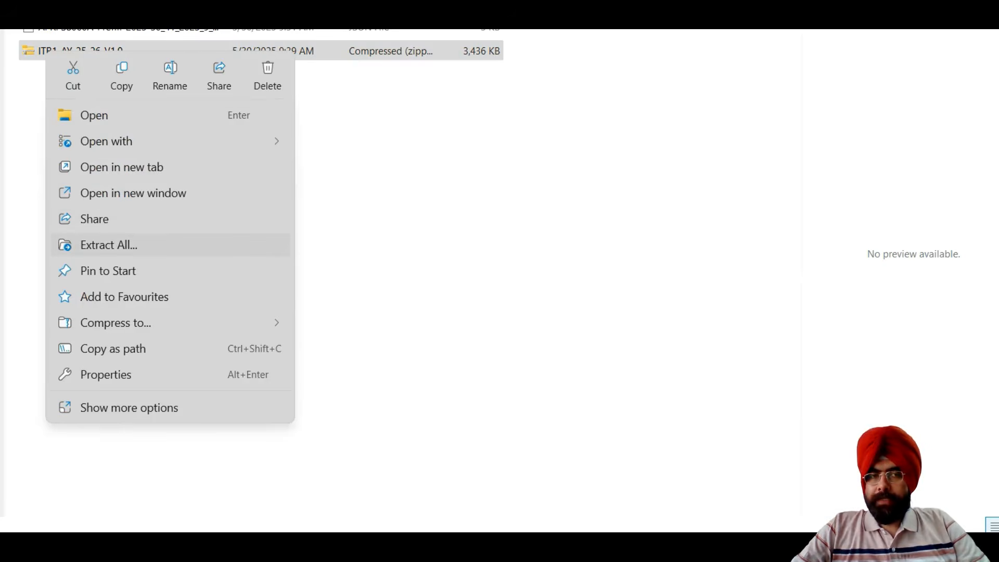
{"action": "key", "text": "Return"}
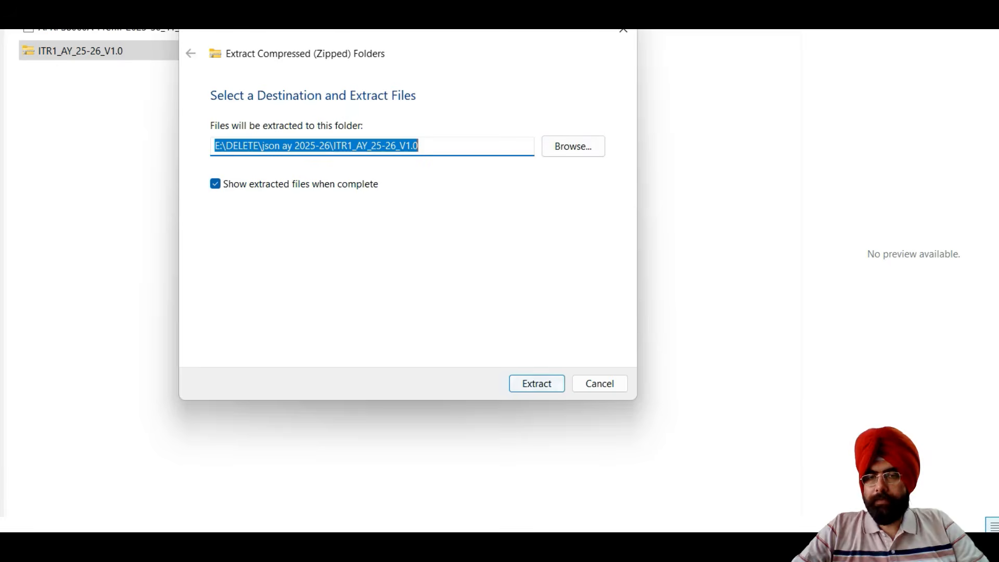
{"action": "left_click", "coordinate": [555, 385]}
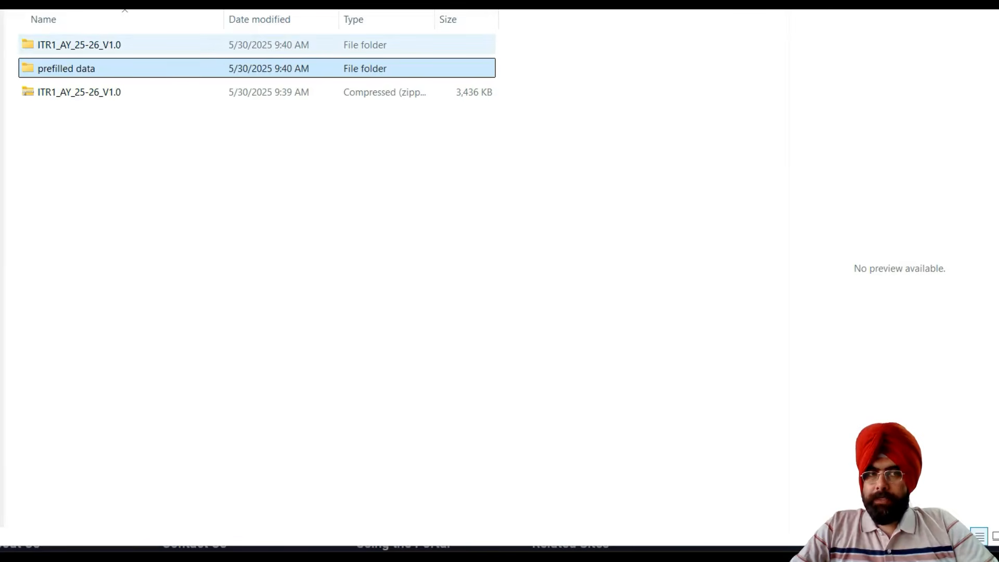
Open the extracted ITR1_AY_25-26_V1.0 utility in Excel, enable editing and active content, and dismiss the utility's opening notice.
{"action": "double_click", "coordinate": [78, 46]}
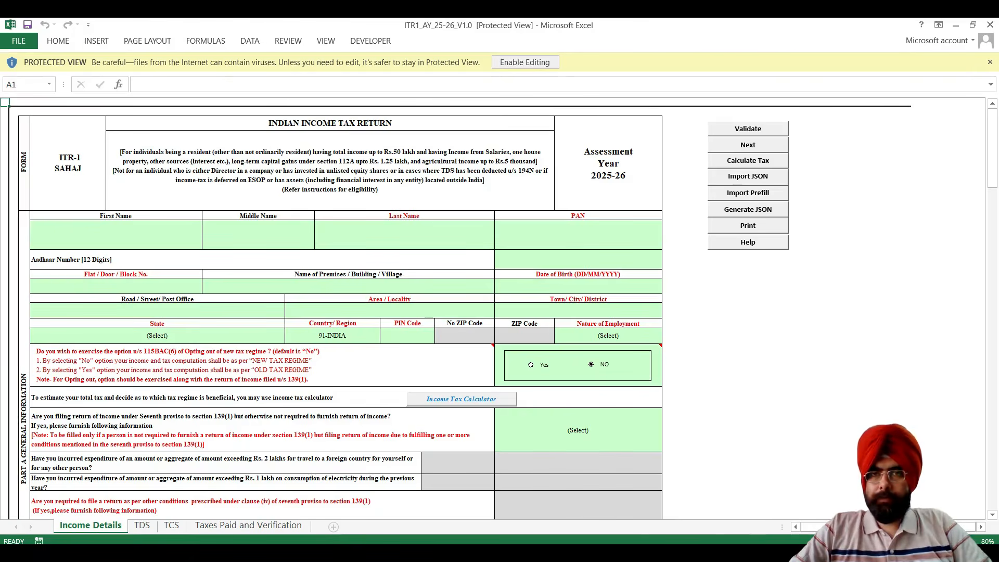
{"action": "left_click", "coordinate": [525, 62]}
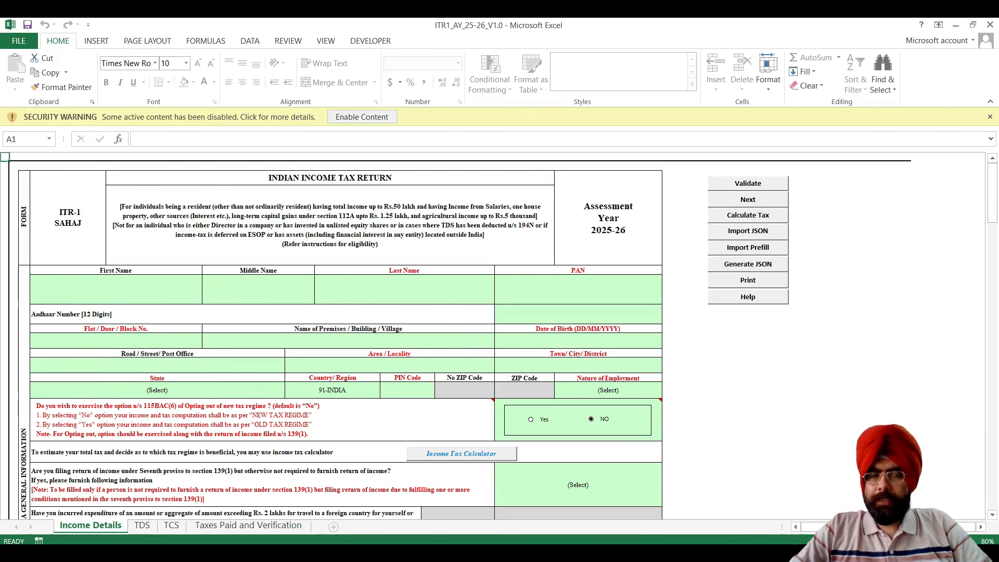
{"action": "left_click", "coordinate": [362, 117]}
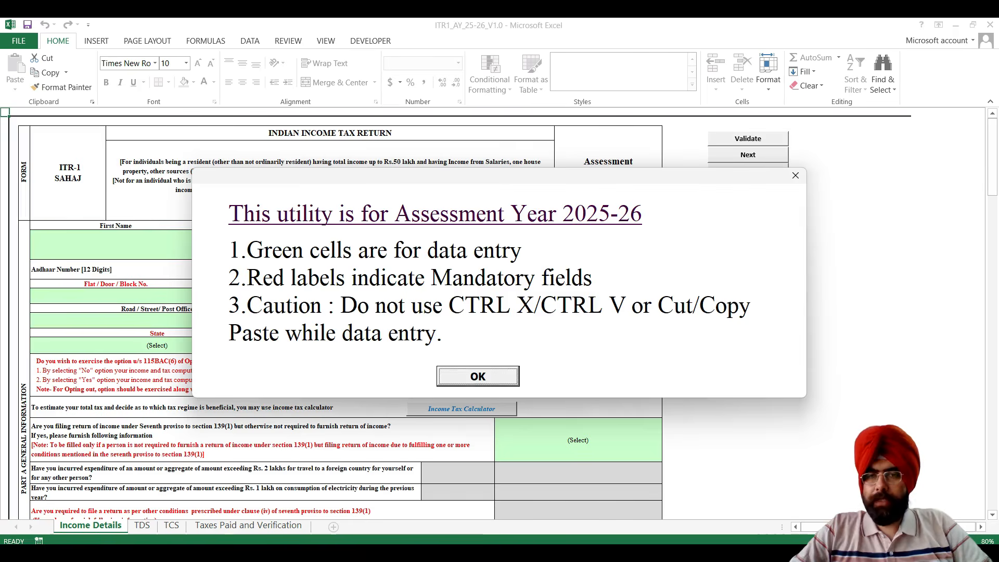
{"action": "key", "text": "Return"}
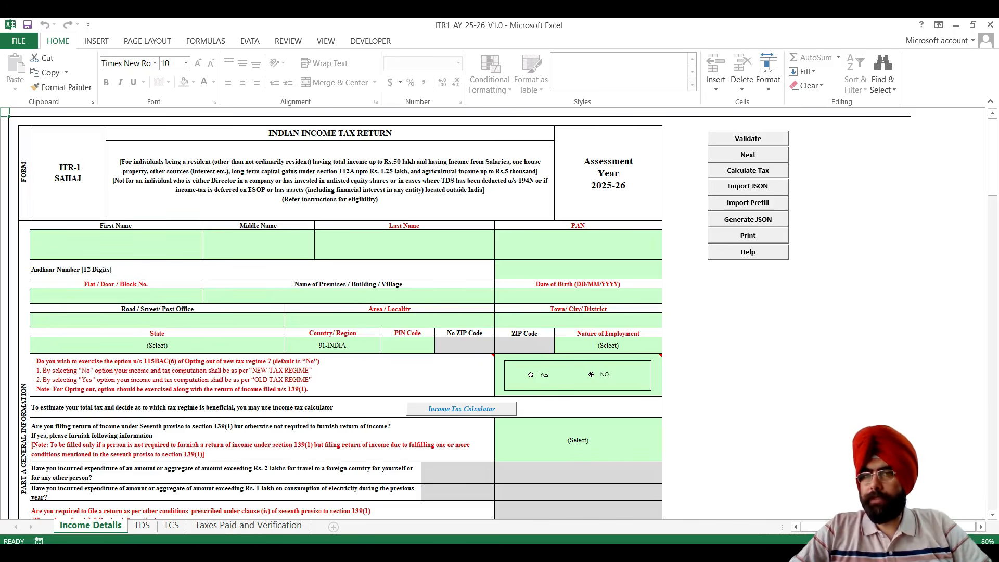
Import the pre-filled data into the ITR-1 form and answer No to filing under the Seventh proviso to section 139(1).
{"action": "left_click", "coordinate": [748, 203]}
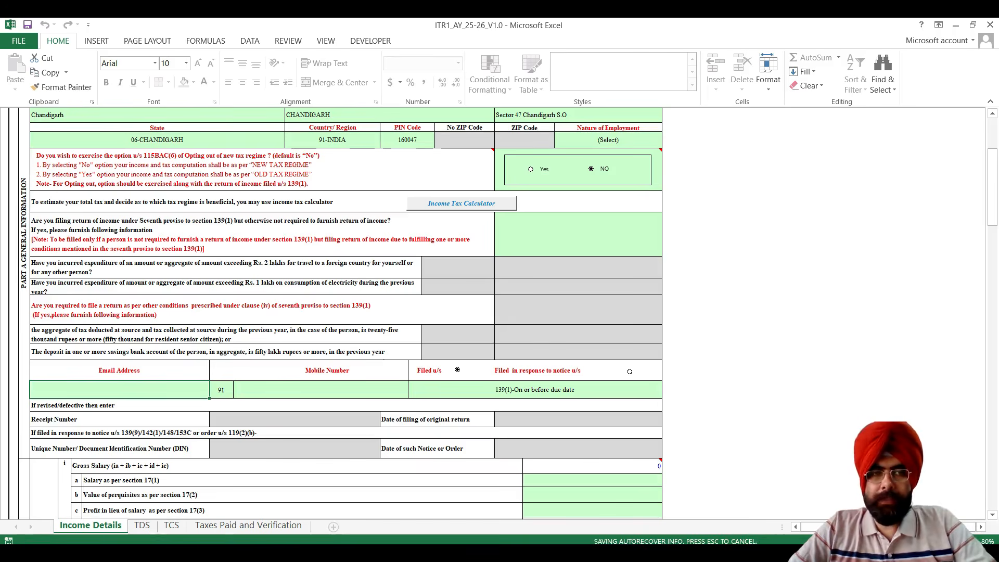
{"action": "left_click", "coordinate": [578, 234]}
{"action": "left_click", "coordinate": [665, 250]}
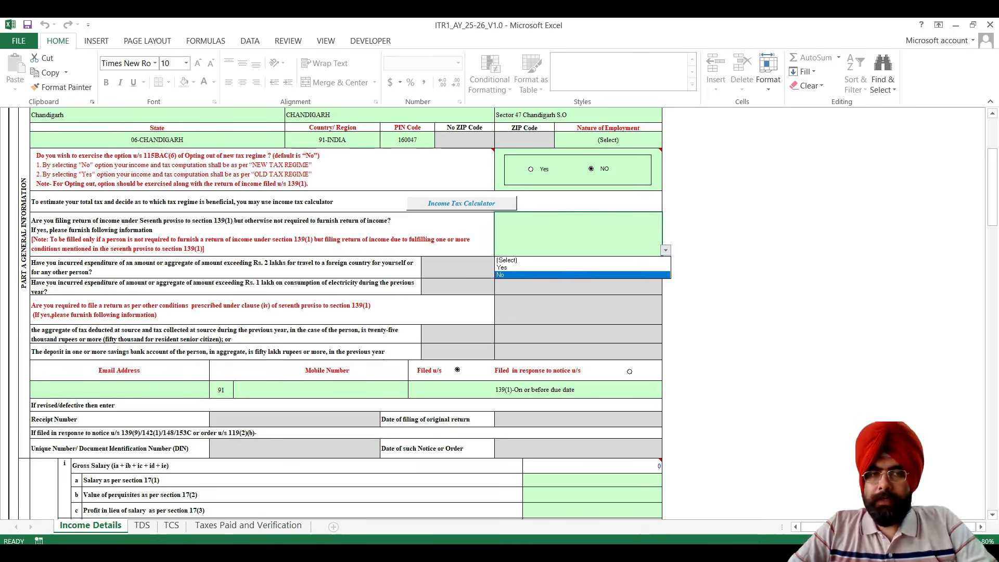
{"action": "key", "text": "Up"}
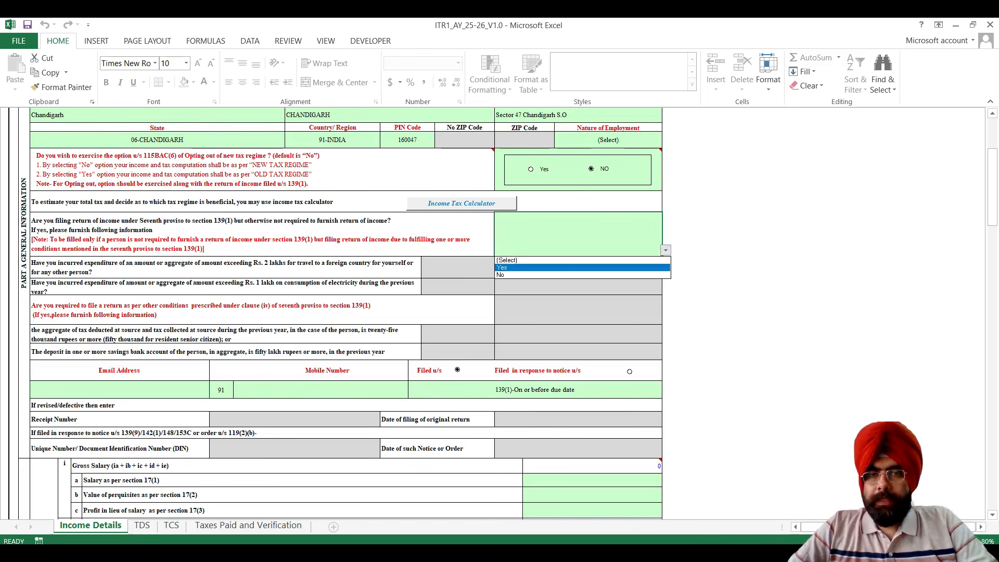
{"action": "key", "text": "Down"}
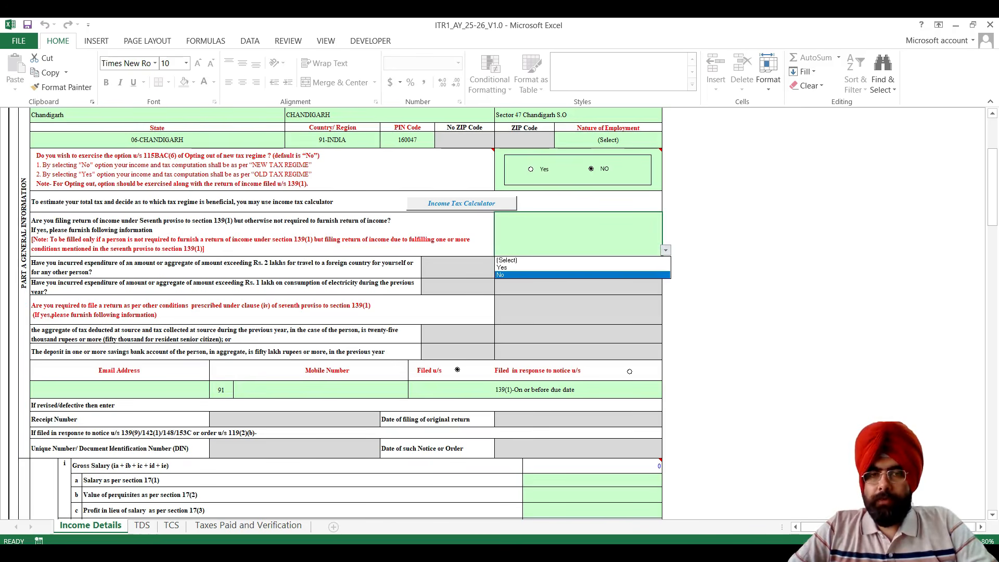
{"action": "key", "text": "Escape"}
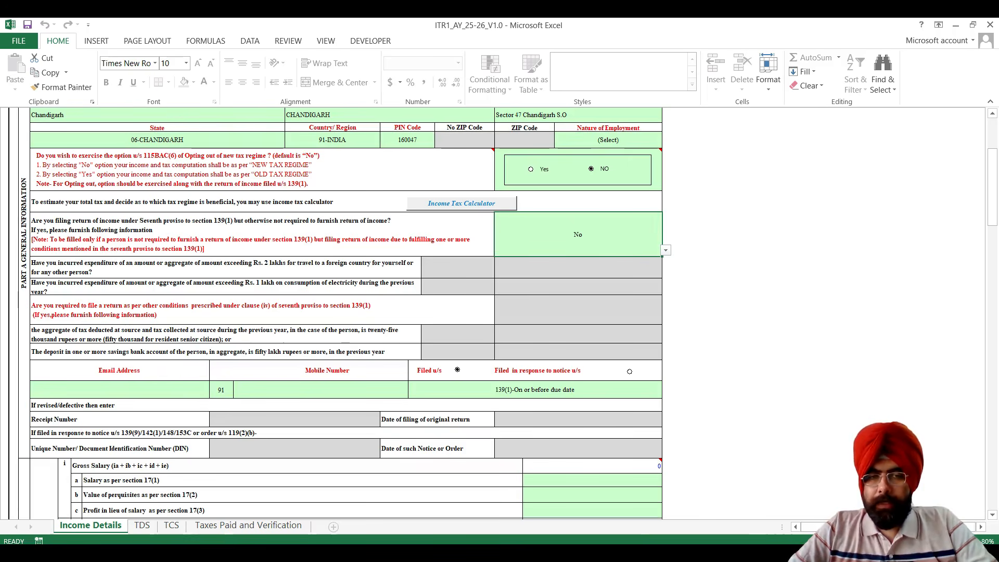
Enter 650000 as the salary as per section 17(1) under Gross Salary.
{"action": "scroll", "coordinate": [346, 312], "scroll_direction": "down", "scroll_amount": 3}
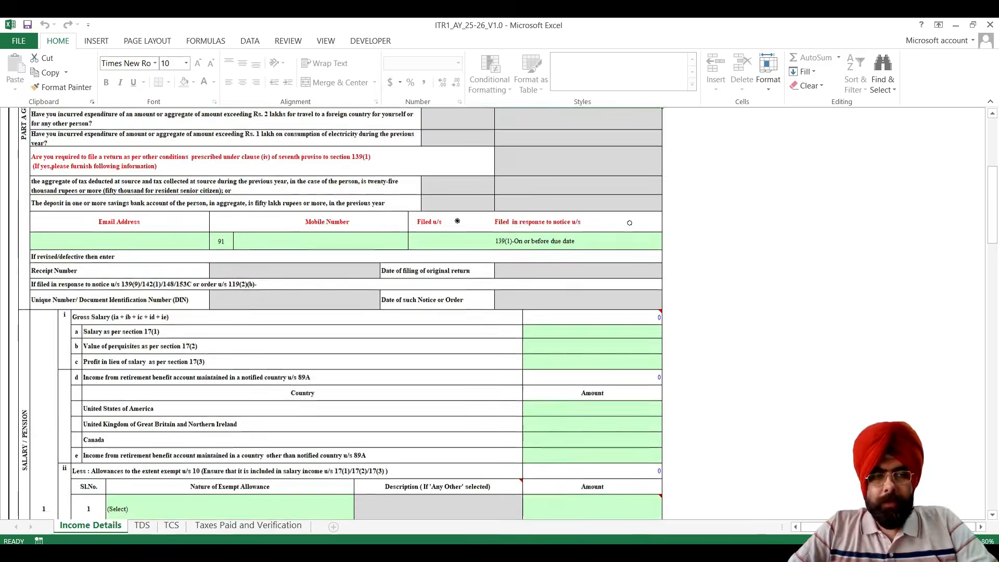
{"action": "scroll", "coordinate": [346, 312], "scroll_direction": "down", "scroll_amount": 2}
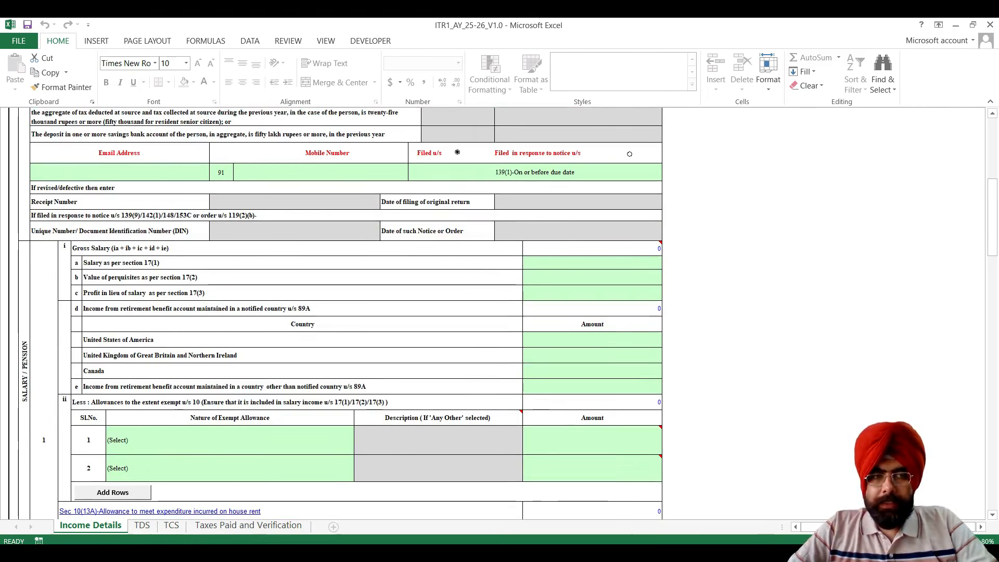
{"action": "left_click", "coordinate": [593, 263]}
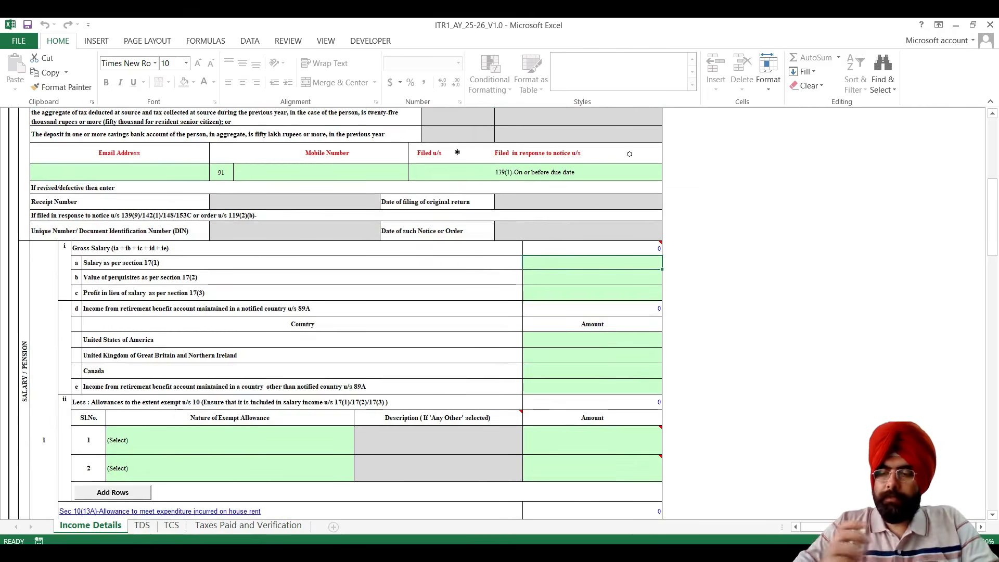
{"action": "type", "text": "650000"}
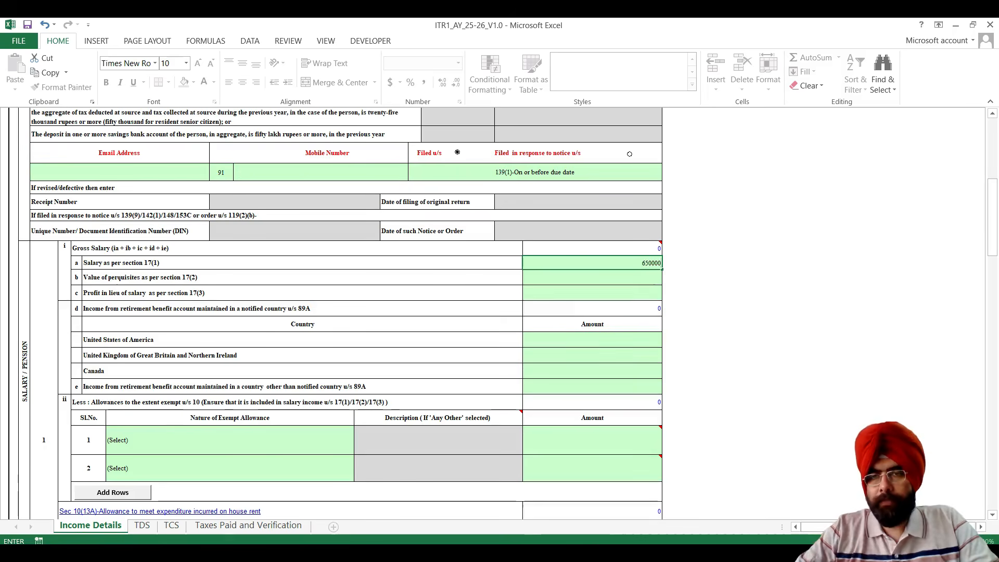
{"action": "key", "text": "Return"}
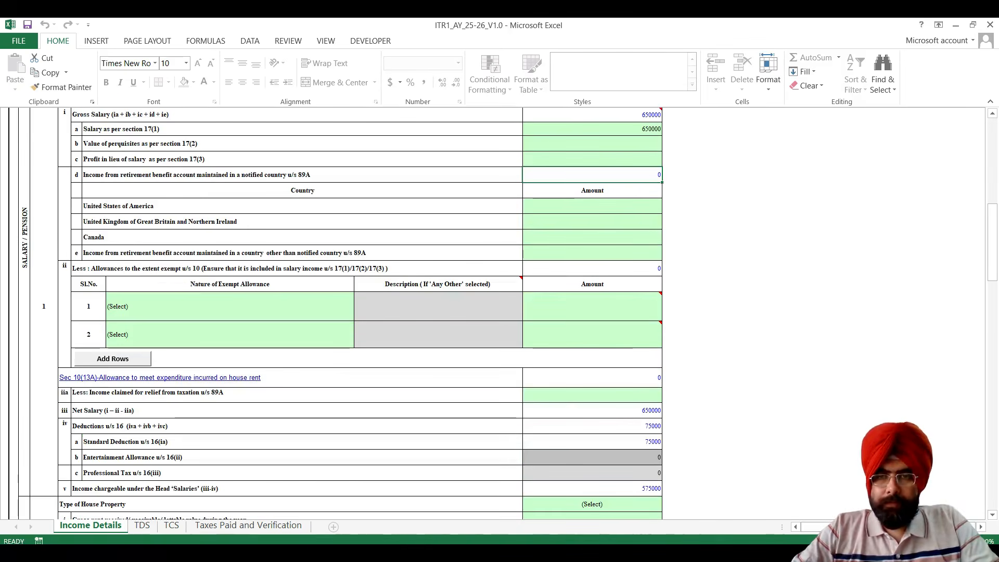
Examine the section 10 options for the nature of exempt allowance in the first two allowance rows, leaving both unselected.
{"action": "left_click", "coordinate": [230, 307]}
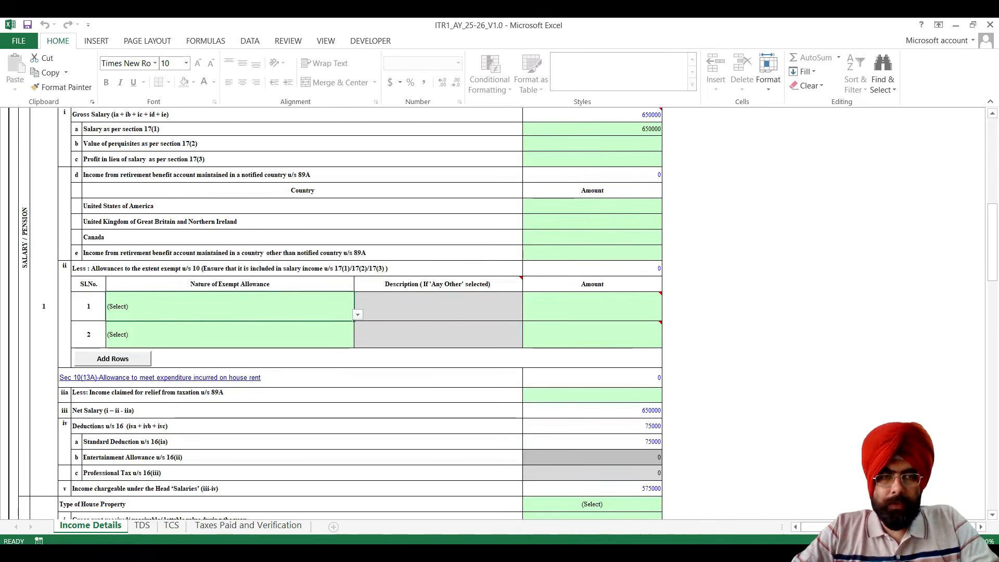
{"action": "key", "text": "alt+Down"}
{"action": "key", "text": "Down"}
{"action": "key", "text": "Down"}
{"action": "key", "text": "Down"}
{"action": "key", "text": "Down"}
{"action": "key", "text": "Down"}
{"action": "key", "text": "Down"}
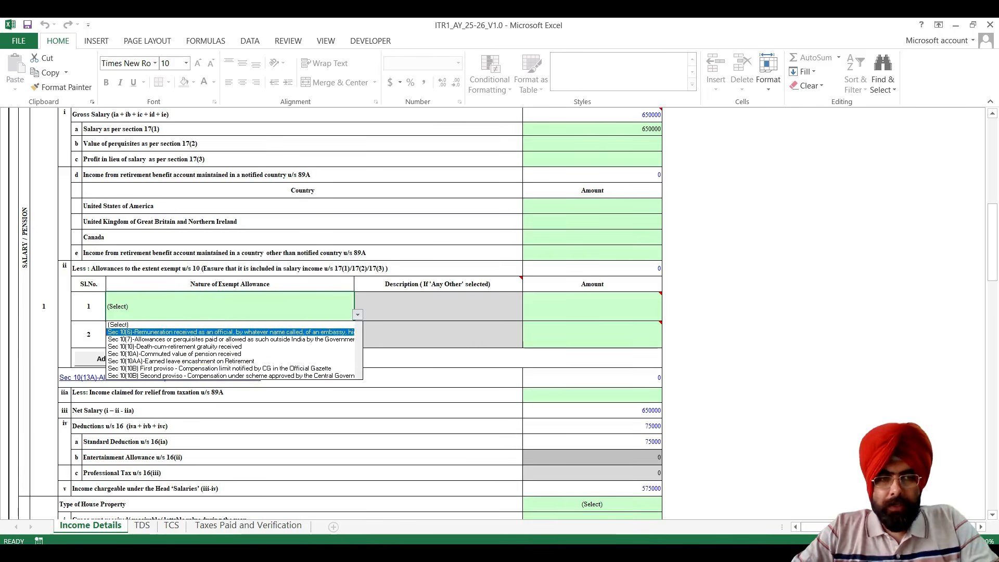
{"action": "key", "text": "Up"}
{"action": "key", "text": "Up"}
{"action": "key", "text": "Up"}
{"action": "key", "text": "Up"}
{"action": "key", "text": "Up"}
{"action": "key", "text": "Up"}
{"action": "key", "text": "Up"}
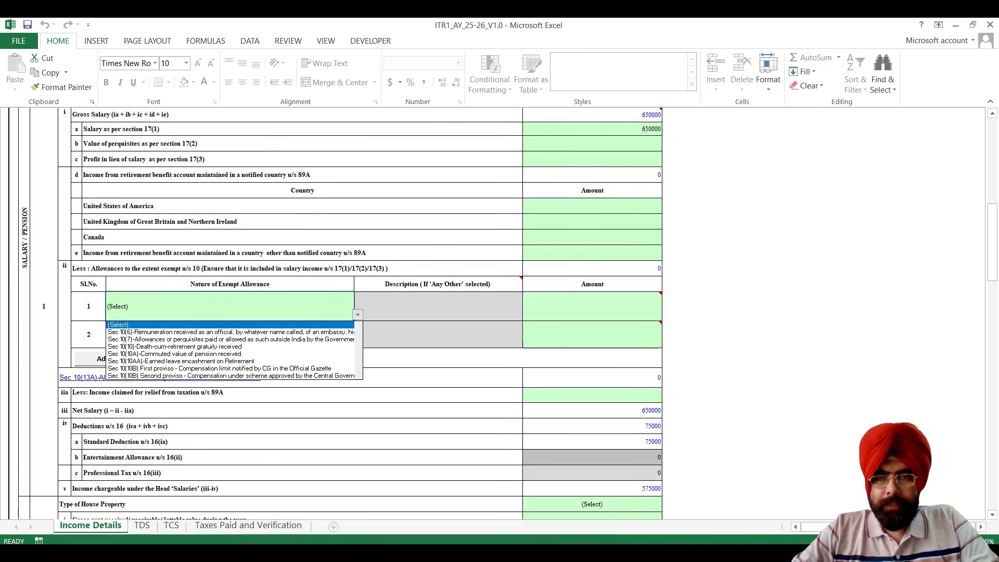
{"action": "key", "text": "Escape"}
{"action": "left_click", "coordinate": [230, 335]}
{"action": "key", "text": "alt+Down"}
{"action": "key", "text": "Down"}
{"action": "key", "text": "Down"}
{"action": "key", "text": "Down"}
{"action": "key", "text": "Down"}
{"action": "key", "text": "Down"}
{"action": "key", "text": "Down"}
{"action": "key", "text": "Down"}
{"action": "key", "text": "Up"}
{"action": "key", "text": "Up"}
{"action": "key", "text": "Up"}
{"action": "key", "text": "Up"}
{"action": "key", "text": "Up"}
{"action": "key", "text": "Up"}
{"action": "key", "text": "Up"}
{"action": "key", "text": "Escape"}
Review the salary deductions and the available types of house property, leaving the type unselected.
{"action": "scroll", "coordinate": [333, 312], "scroll_direction": "down", "scroll_amount": 2}
{"action": "scroll", "coordinate": [333, 313], "scroll_direction": "down", "scroll_amount": 1}
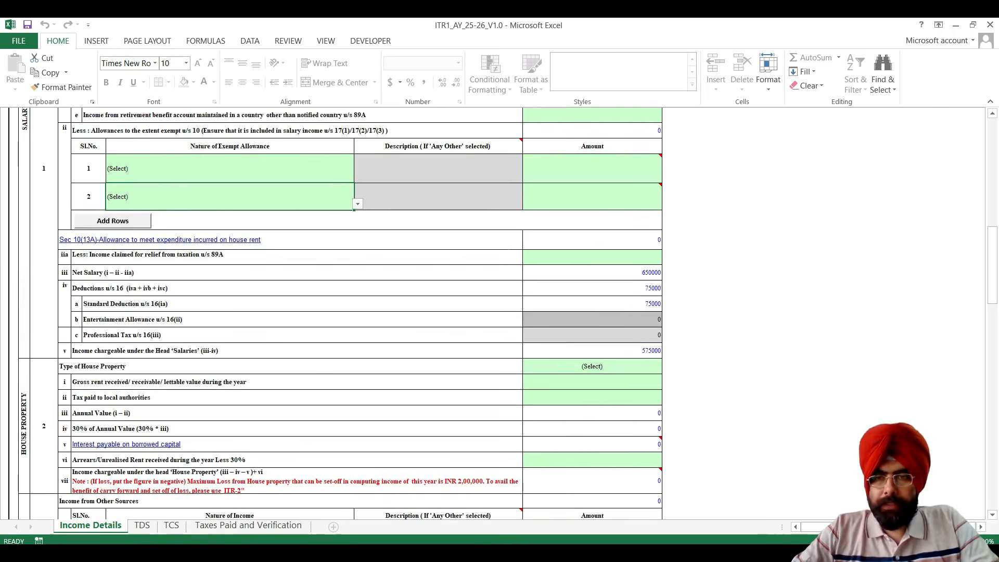
{"action": "scroll", "coordinate": [333, 313], "scroll_direction": "down", "scroll_amount": 1}
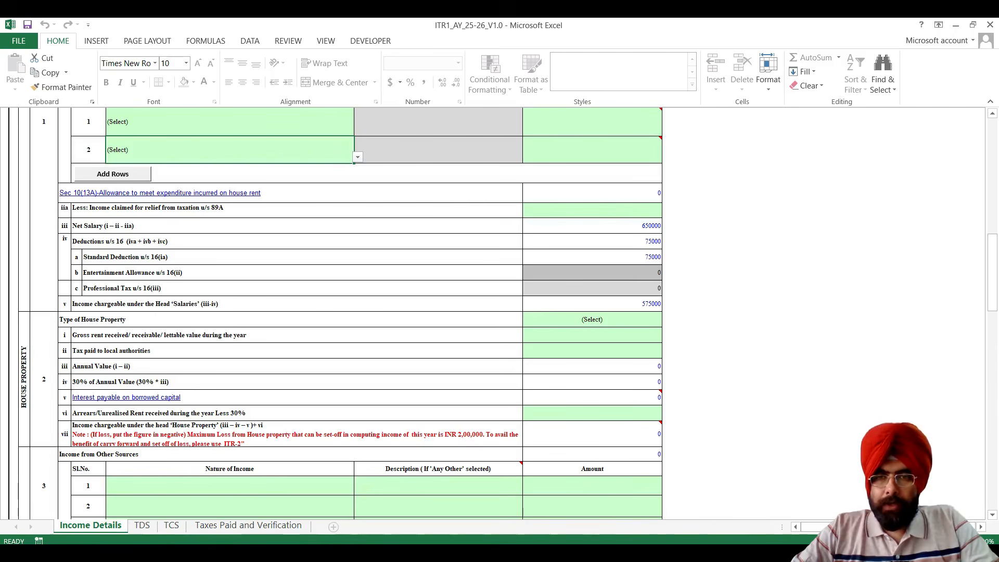
{"action": "left_click", "coordinate": [592, 319]}
{"action": "left_click", "coordinate": [665, 321]}
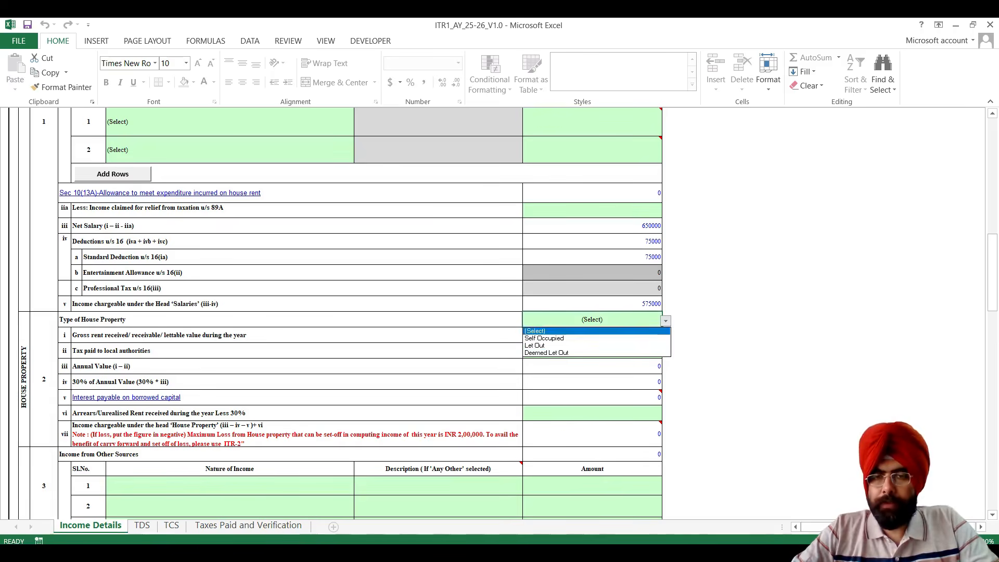
{"action": "left_click", "coordinate": [592, 331]}
Add Interest from Savings Bank Account of 15000 in the first row of Income from Other Sources.
{"action": "scroll", "coordinate": [338, 313], "scroll_direction": "down", "scroll_amount": 3}
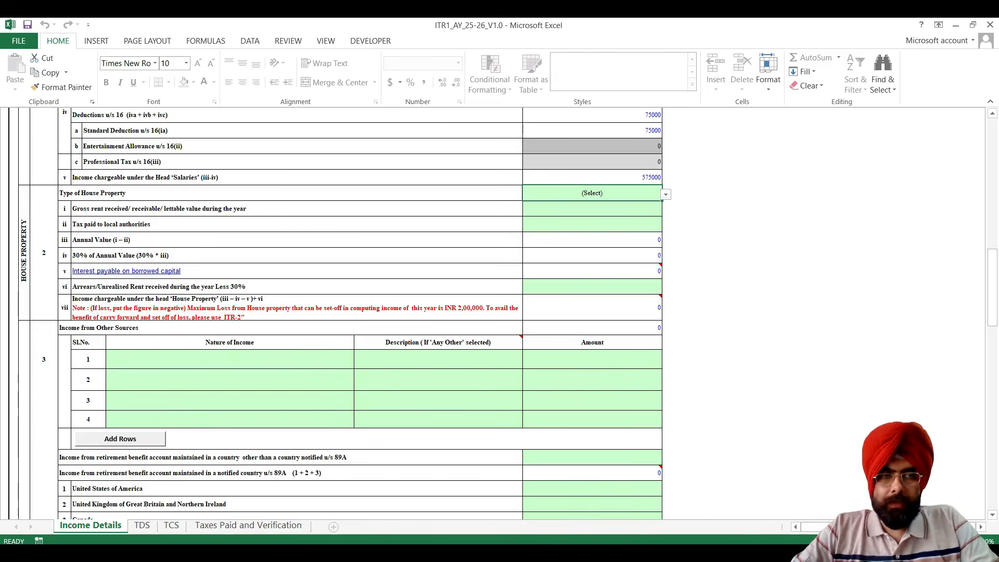
{"action": "scroll", "coordinate": [338, 312], "scroll_direction": "down", "scroll_amount": 1}
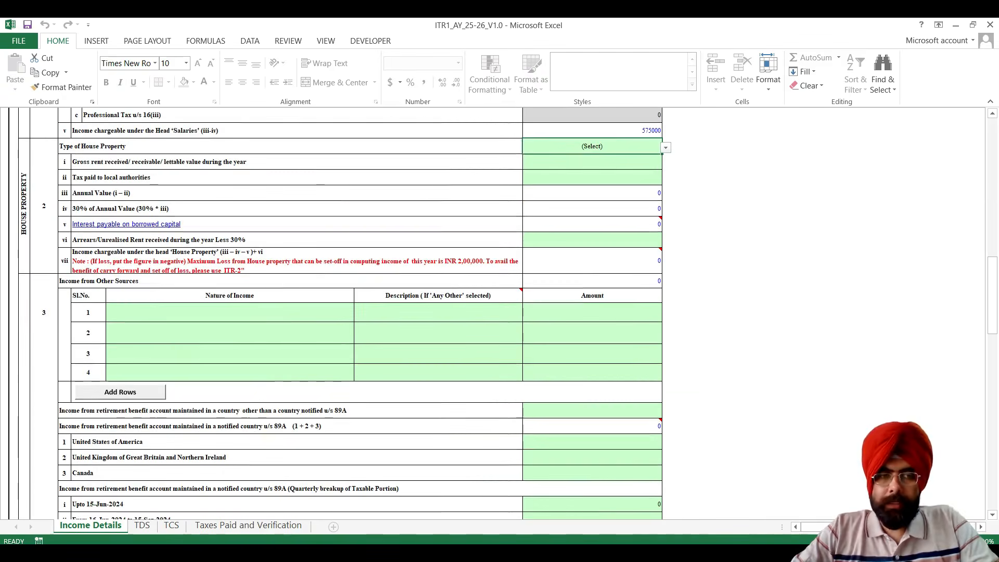
{"action": "left_click", "coordinate": [349, 312]}
{"action": "left_click", "coordinate": [358, 316]}
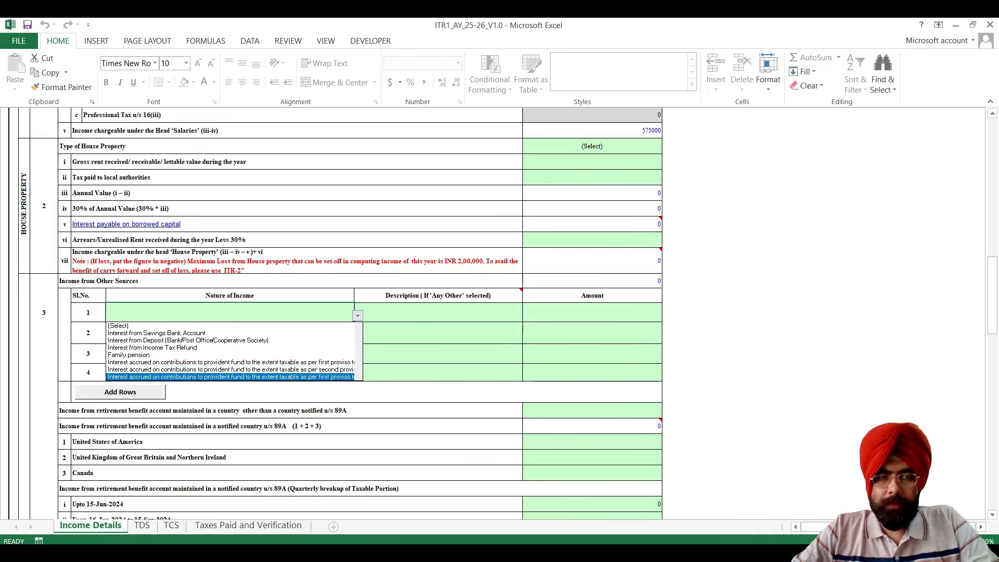
{"action": "left_click", "coordinate": [157, 333]}
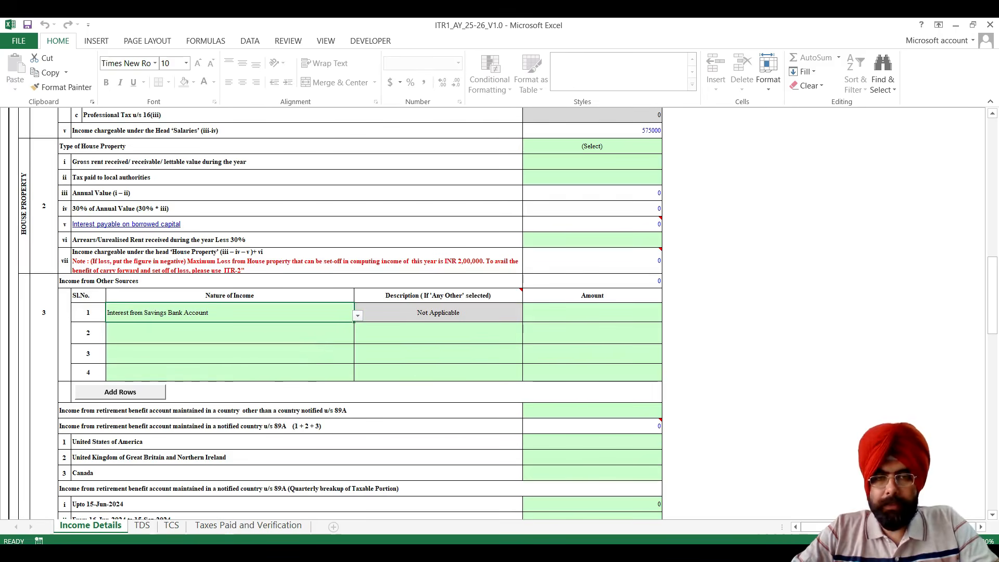
{"action": "type", "text": "150000"}
{"action": "key", "text": "BackSpace"}
{"action": "left_click", "coordinate": [592, 372]}
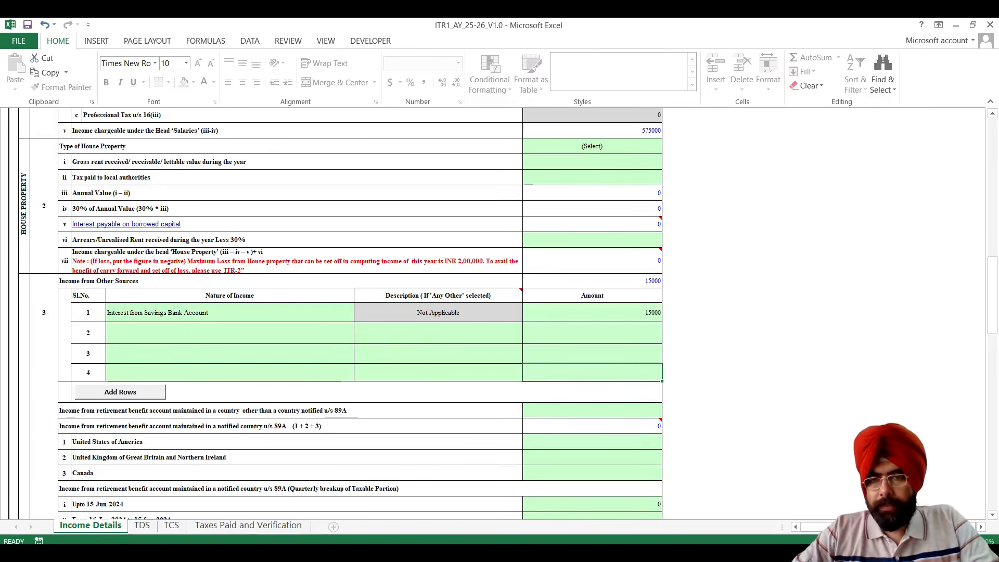
Review the section 89A, dividend and Part C deduction rows, checking which deductions, such as 80CCD(2) and 80CCH, are available.
{"action": "scroll", "coordinate": [500, 312], "scroll_direction": "down", "scroll_amount": 4}
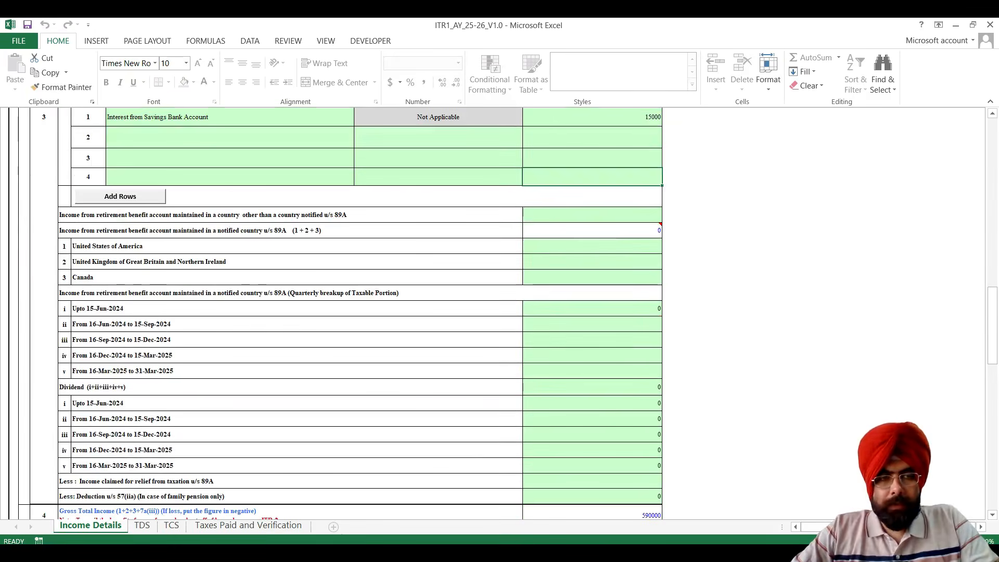
{"action": "scroll", "coordinate": [500, 312], "scroll_direction": "down", "scroll_amount": 1}
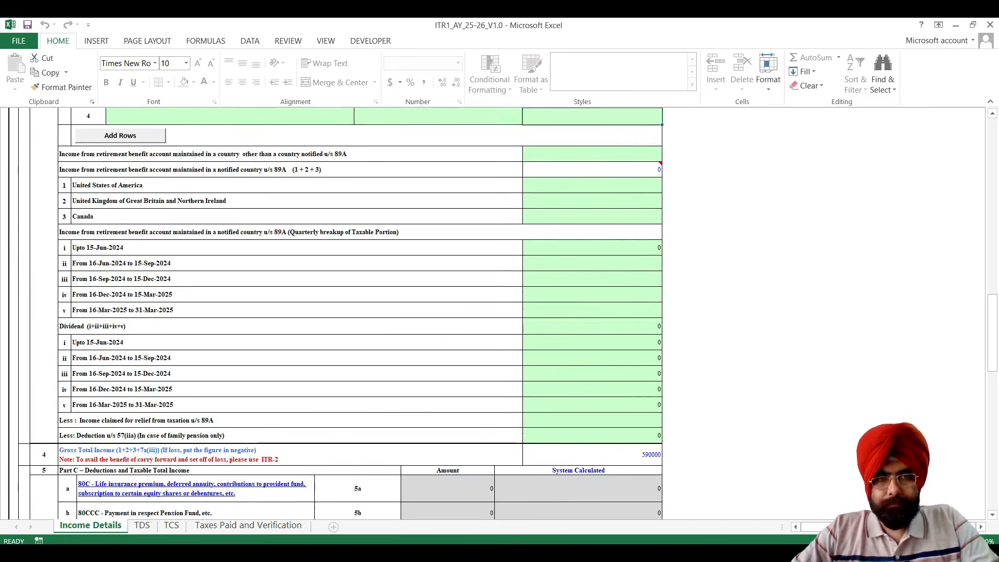
{"action": "scroll", "coordinate": [500, 312], "scroll_direction": "down", "scroll_amount": 2}
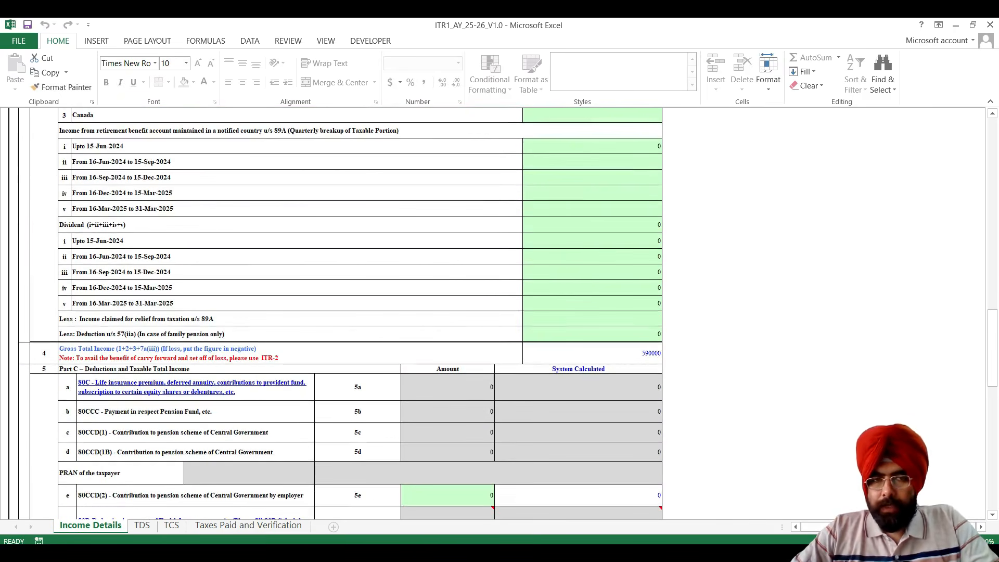
{"action": "scroll", "coordinate": [499, 312], "scroll_direction": "down", "scroll_amount": 2}
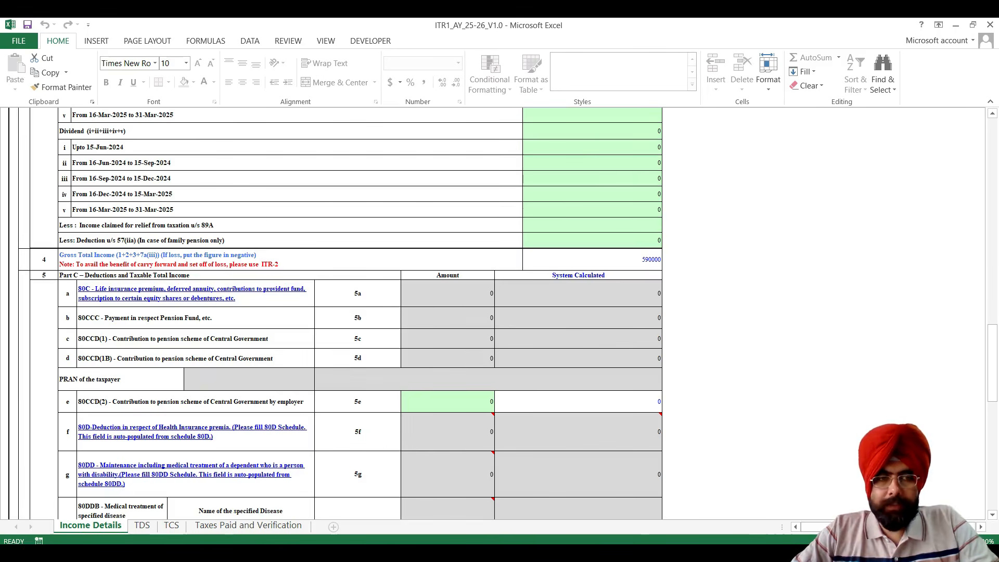
{"action": "scroll", "coordinate": [469, 375], "scroll_direction": "down", "scroll_amount": 1}
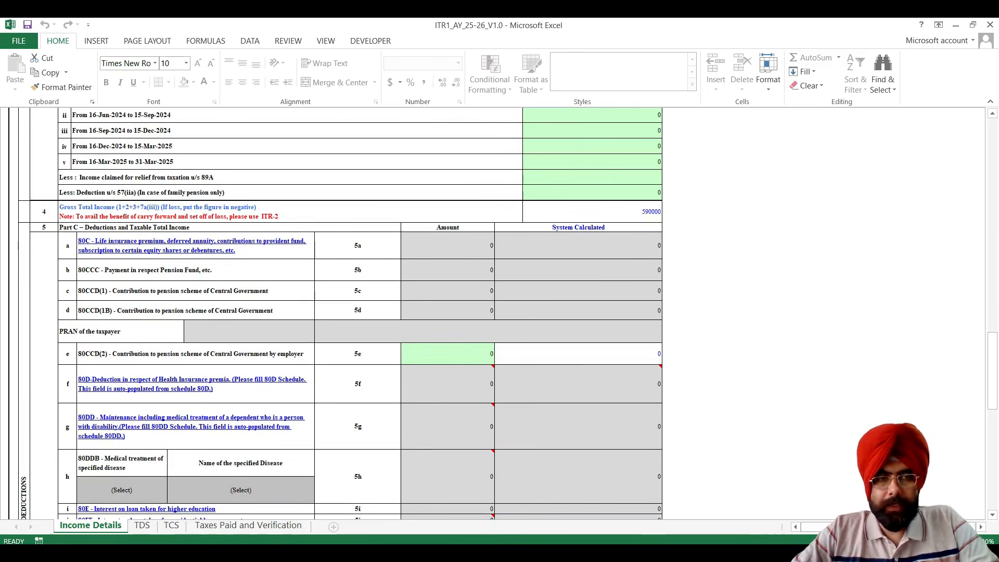
{"action": "scroll", "coordinate": [359, 312], "scroll_direction": "down", "scroll_amount": 1}
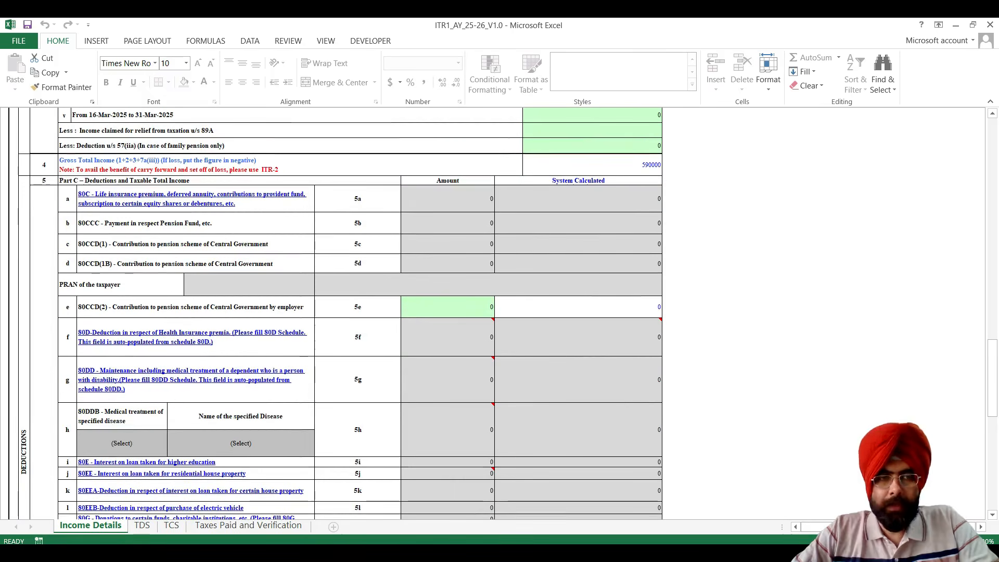
{"action": "left_click", "coordinate": [578, 307]}
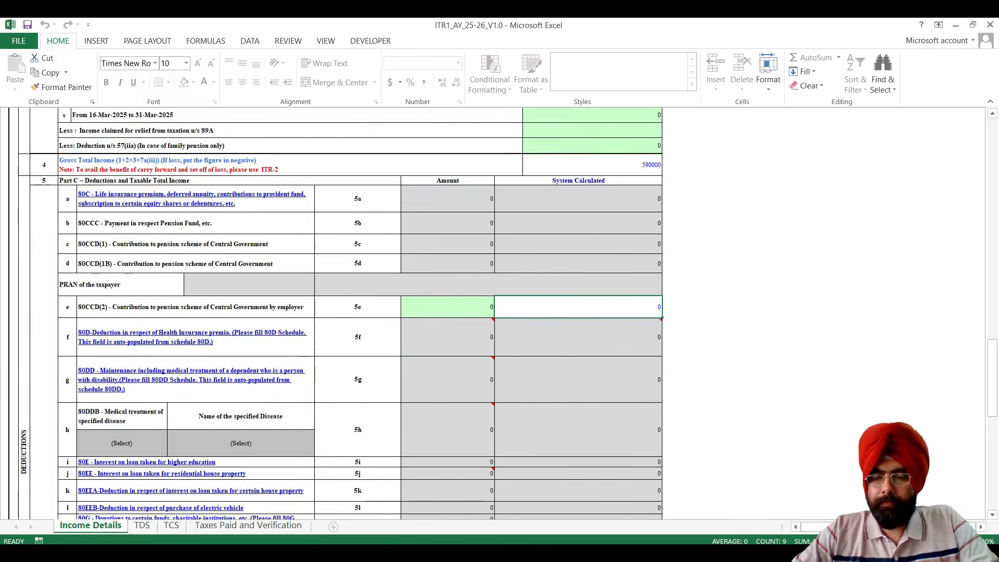
{"action": "scroll", "coordinate": [493, 281], "scroll_direction": "down", "scroll_amount": 2}
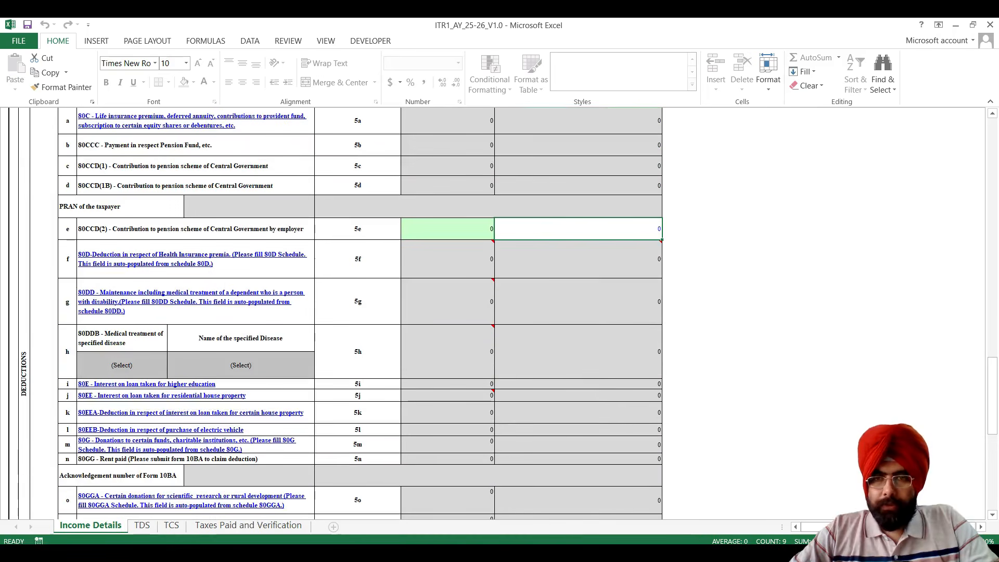
{"action": "scroll", "coordinate": [493, 281], "scroll_direction": "down", "scroll_amount": 5}
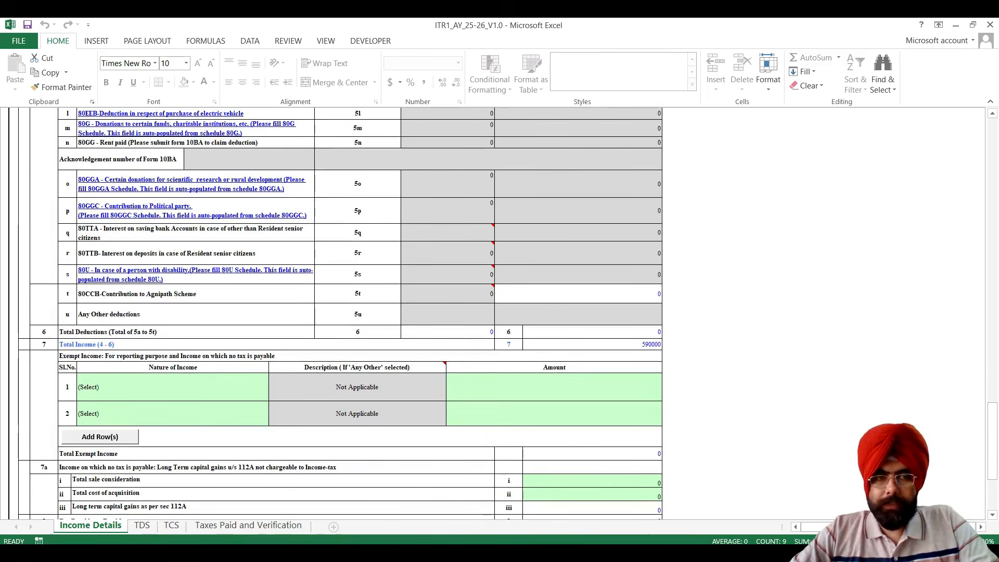
{"action": "left_click", "coordinate": [578, 294]}
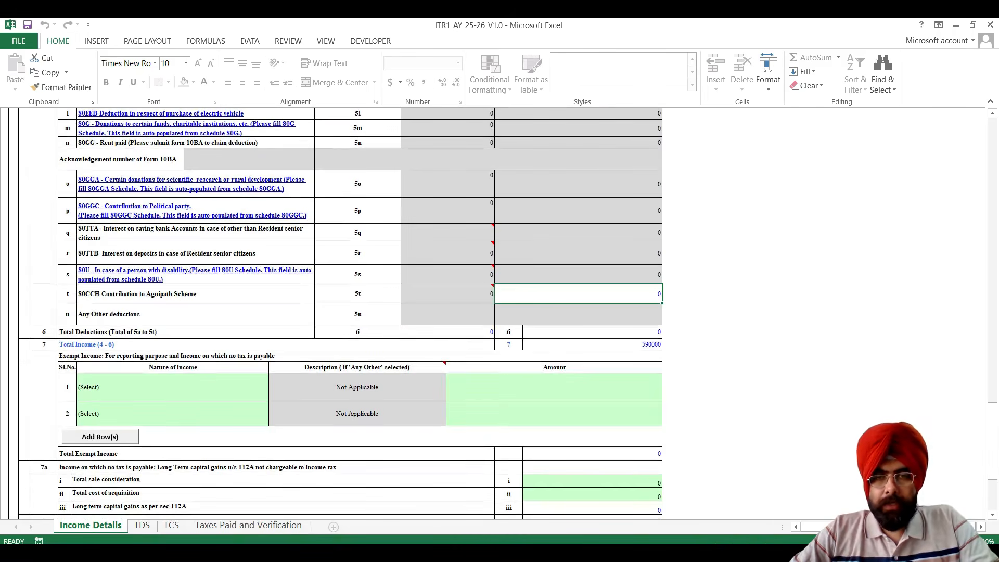
Examine the nature of income options in the first exempt income row, leaving it unselected.
{"action": "scroll", "coordinate": [338, 312], "scroll_direction": "down", "scroll_amount": 2}
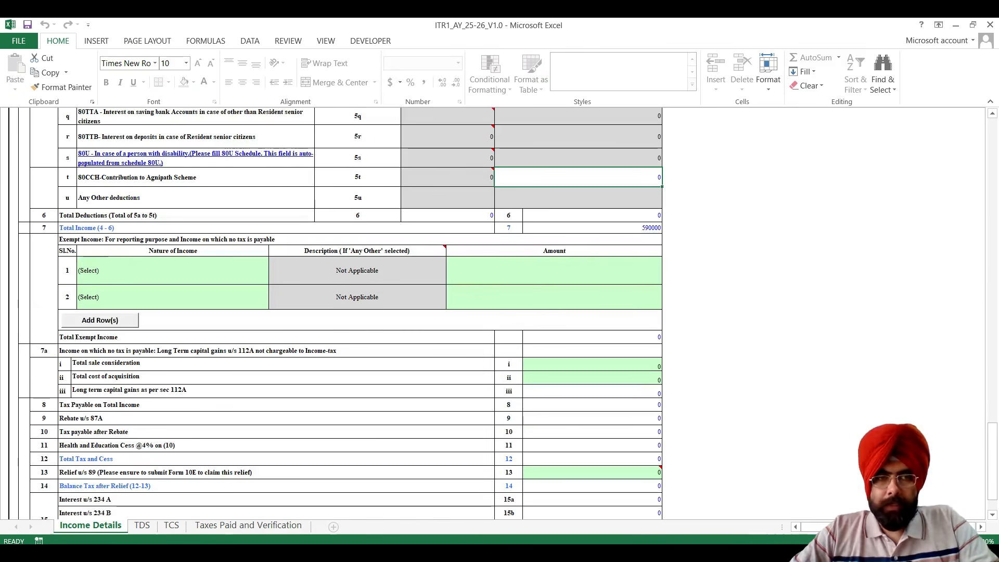
{"action": "left_click", "coordinate": [173, 271]}
{"action": "left_click", "coordinate": [272, 279]}
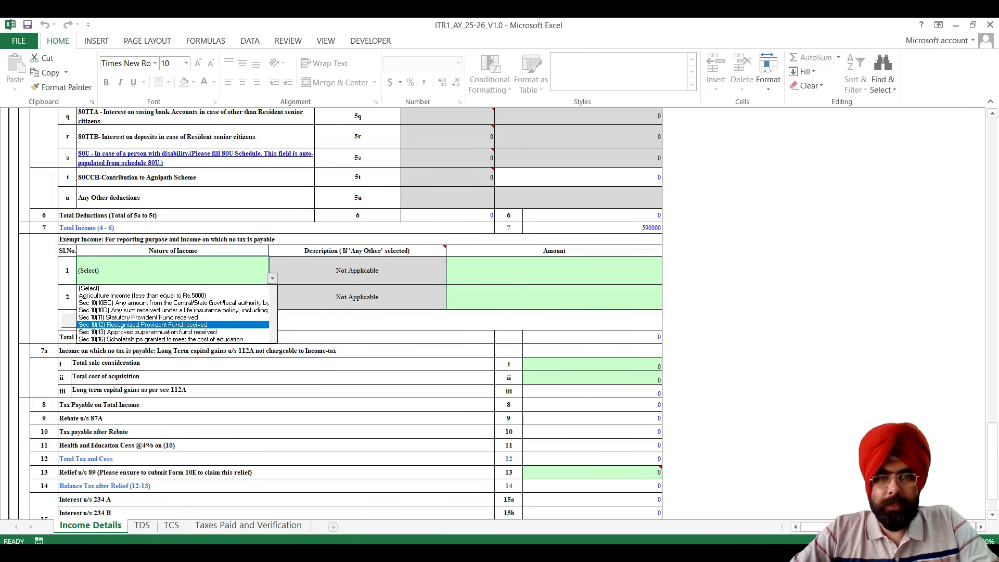
{"action": "key", "text": "Escape"}
Enter section 112A long-term capital gains details with total sale consideration 525000 and total cost of acquisition 400000.
{"action": "scroll", "coordinate": [339, 313], "scroll_direction": "down", "scroll_amount": 1}
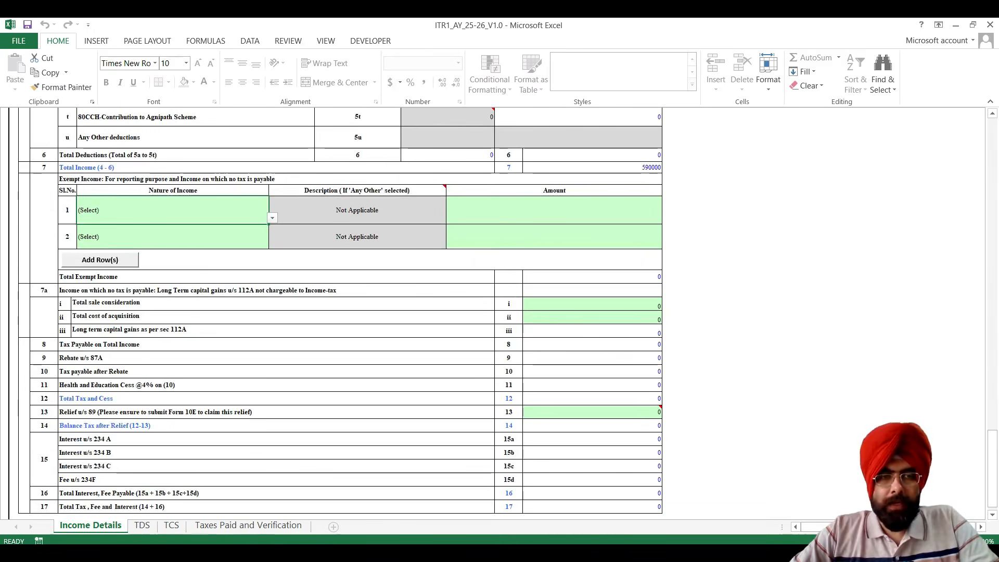
{"action": "scroll", "coordinate": [339, 312], "scroll_direction": "down", "scroll_amount": 1}
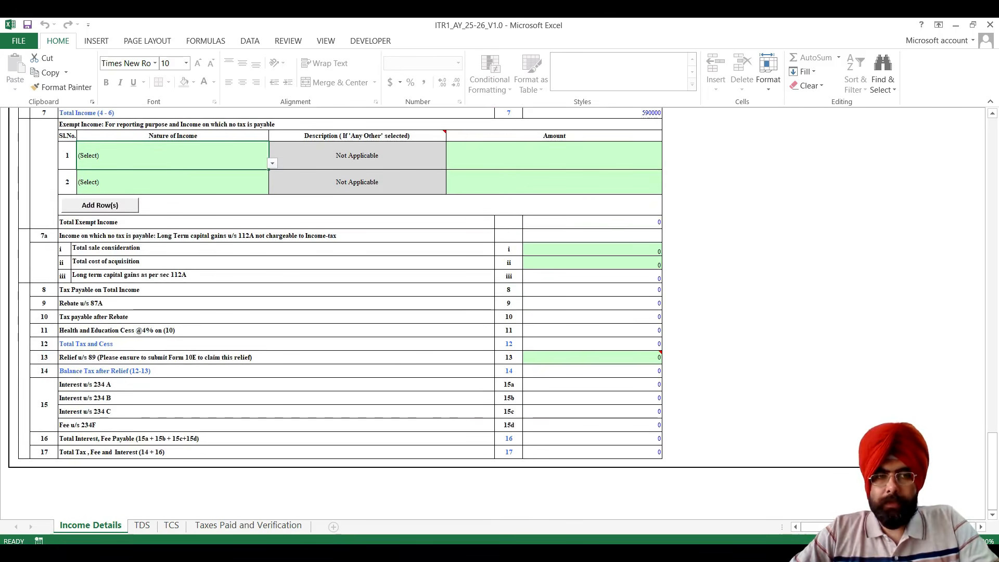
{"action": "left_click", "coordinate": [592, 249]}
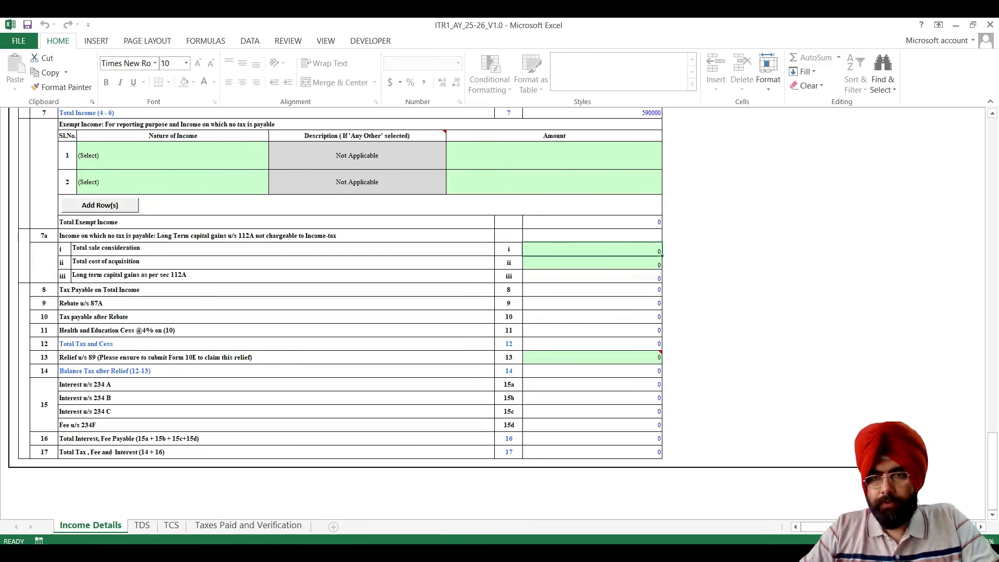
{"action": "type", "text": "525000"}
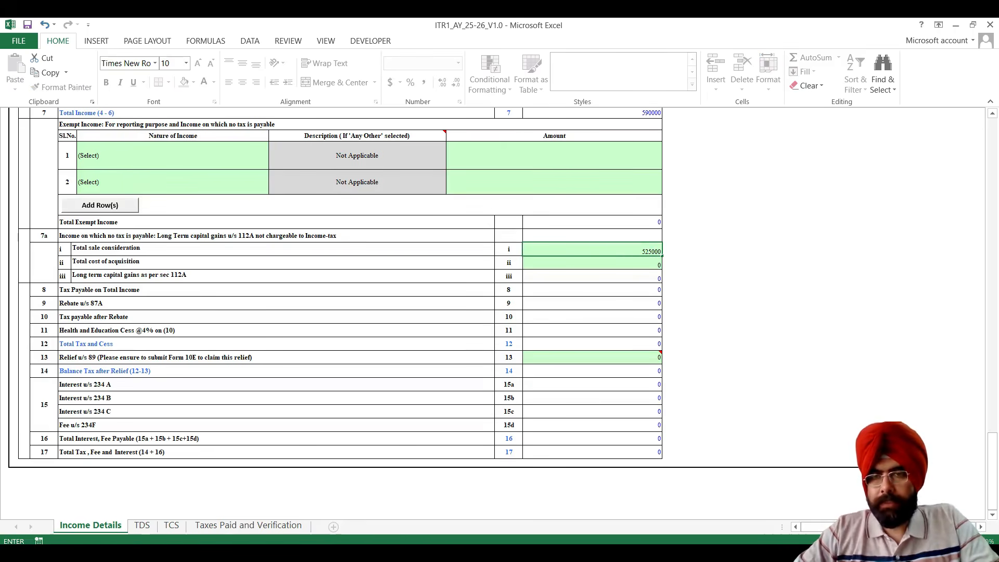
{"action": "key", "text": "Return"}
{"action": "type", "text": "40000"}
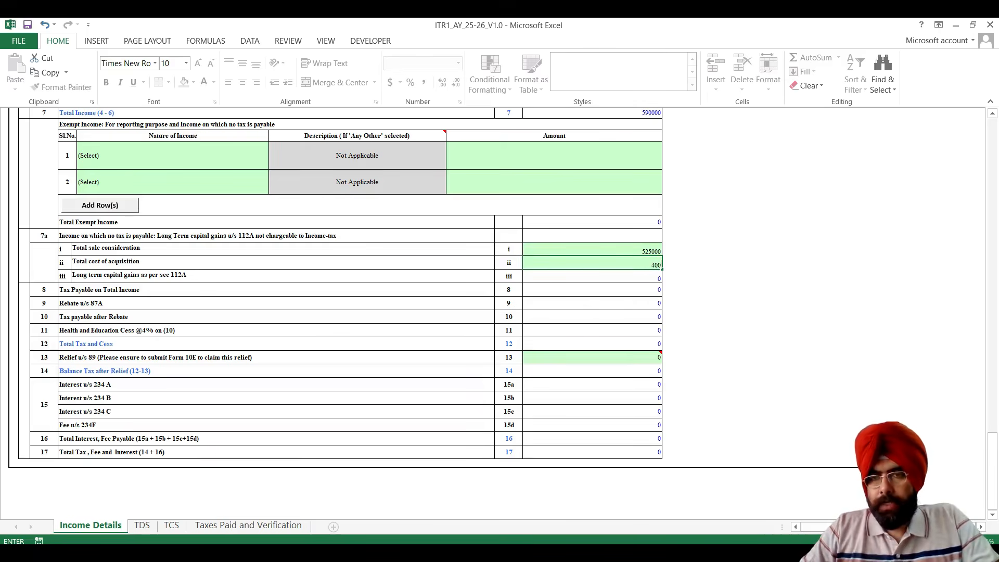
{"action": "type", "text": "0"}
{"action": "key", "text": "Return"}
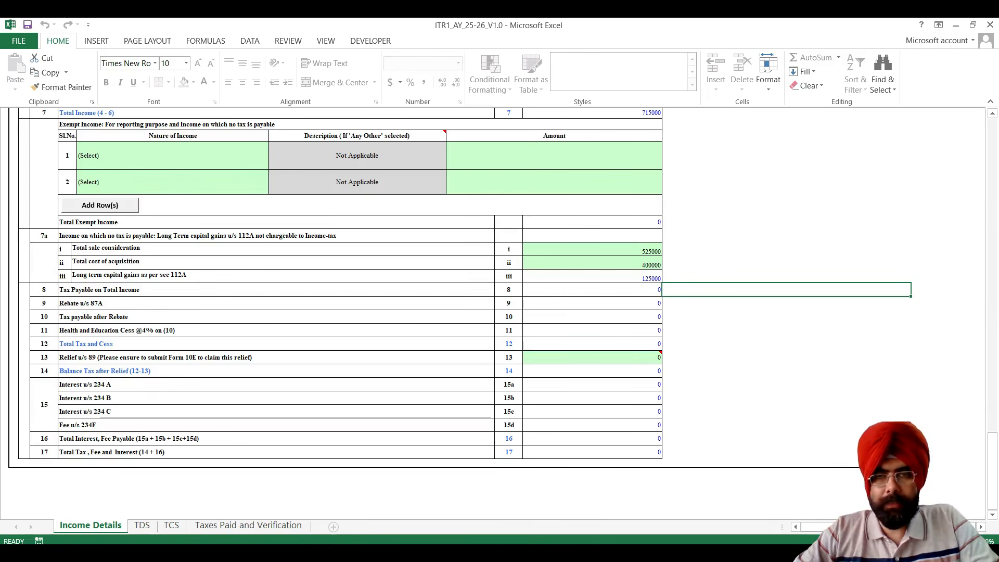
{"action": "scroll", "coordinate": [461, 312], "scroll_direction": "up", "scroll_amount": 1}
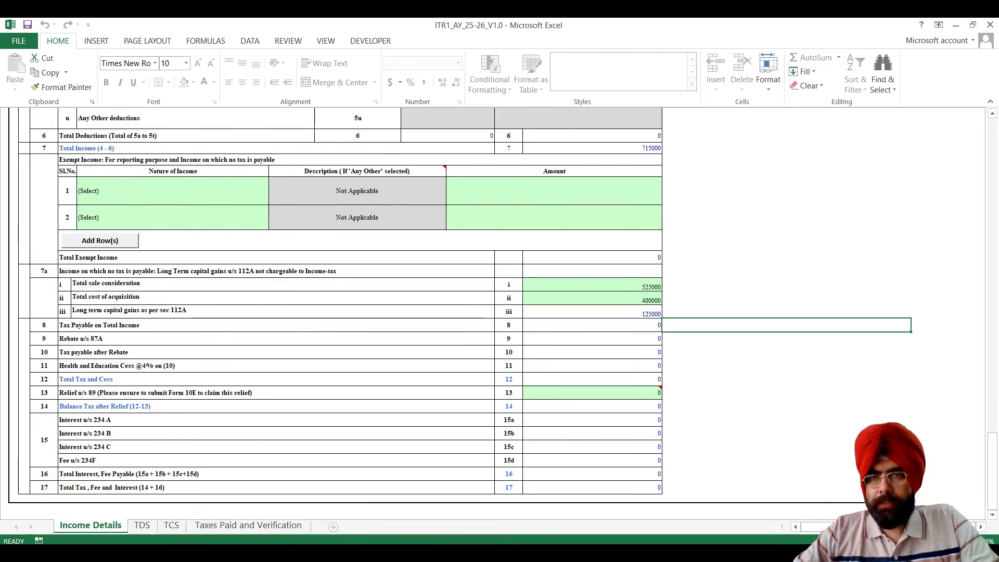
Set the section 112A total sale consideration and total cost of acquisition both to 0.
{"action": "scroll", "coordinate": [460, 312], "scroll_direction": "up", "scroll_amount": 3}
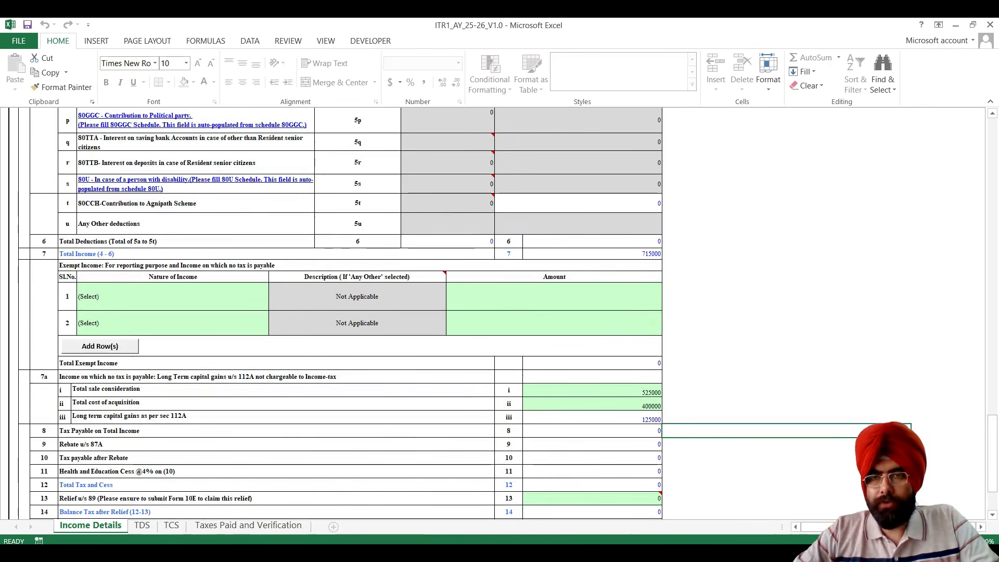
{"action": "left_click", "coordinate": [592, 254]}
{"action": "left_click", "coordinate": [592, 390]}
{"action": "type", "text": "0"}
{"action": "key", "text": "Return"}
{"action": "type", "text": "0"}
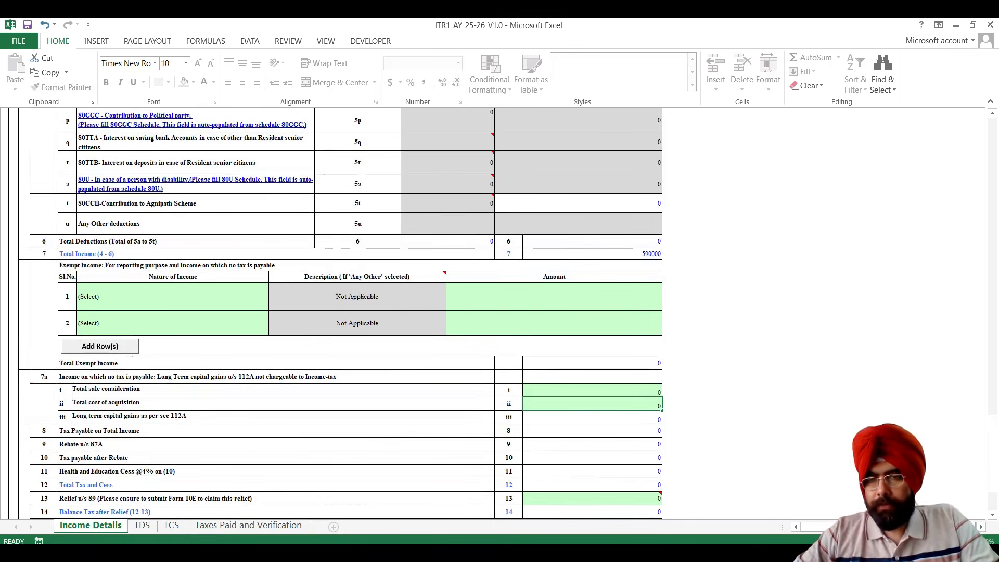
{"action": "key", "text": "Return"}
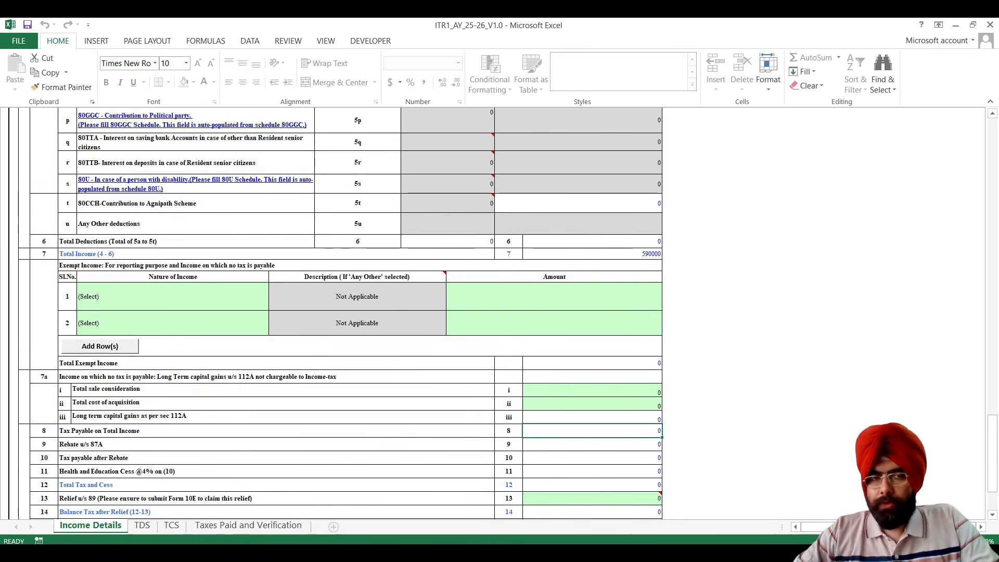
Enter 525000 as the section 112A total sale consideration and 400000 as the total cost of acquisition.
{"action": "left_click", "coordinate": [592, 390]}
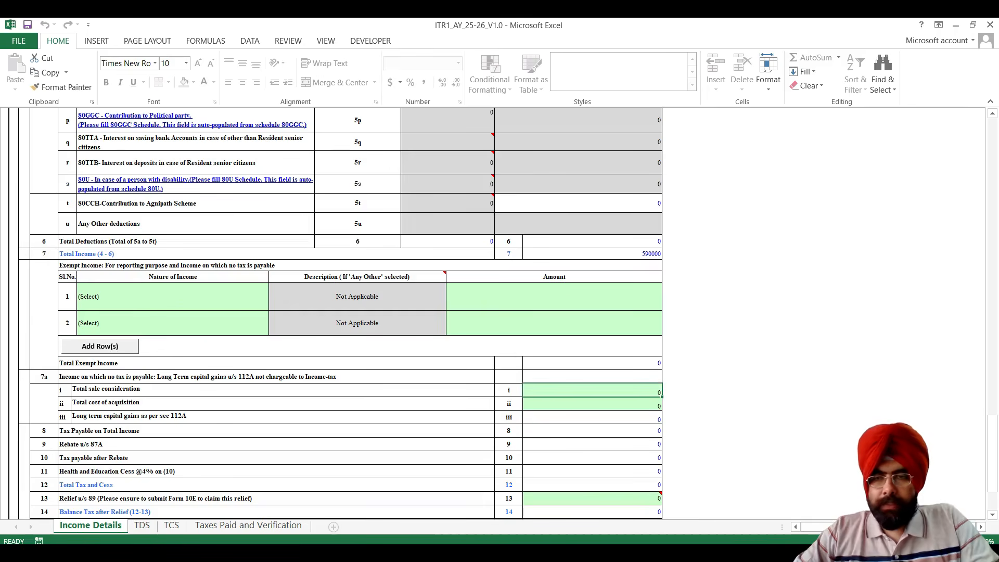
{"action": "type", "text": "500"}
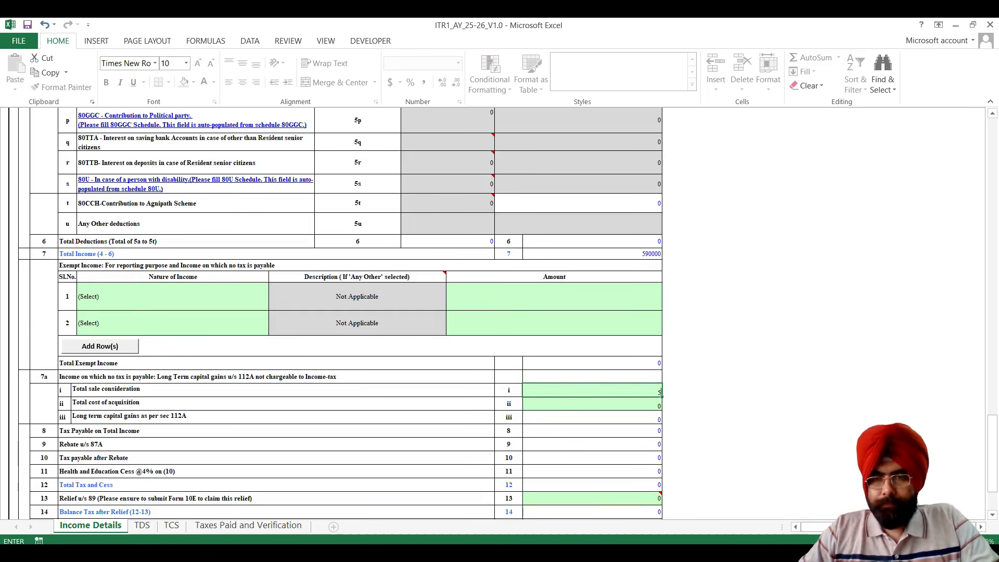
{"action": "key", "text": "BackSpace"}
{"action": "key", "text": "BackSpace"}
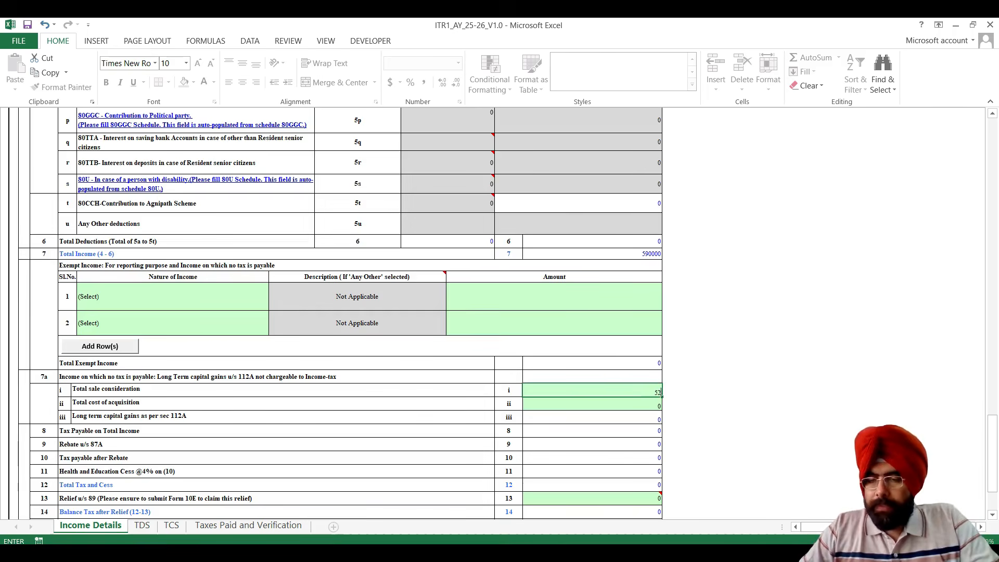
{"action": "key", "text": "Return"}
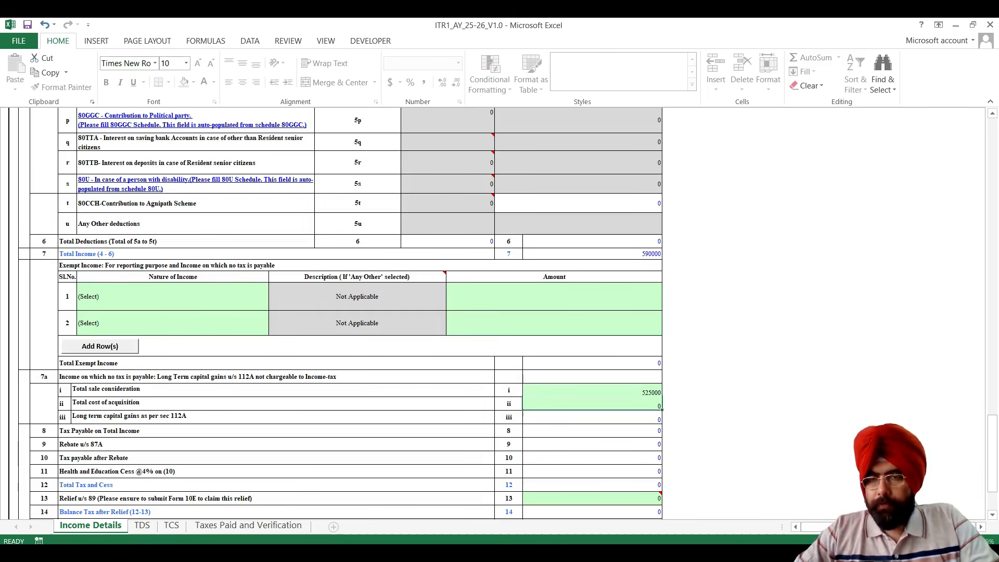
{"action": "type", "text": "400000"}
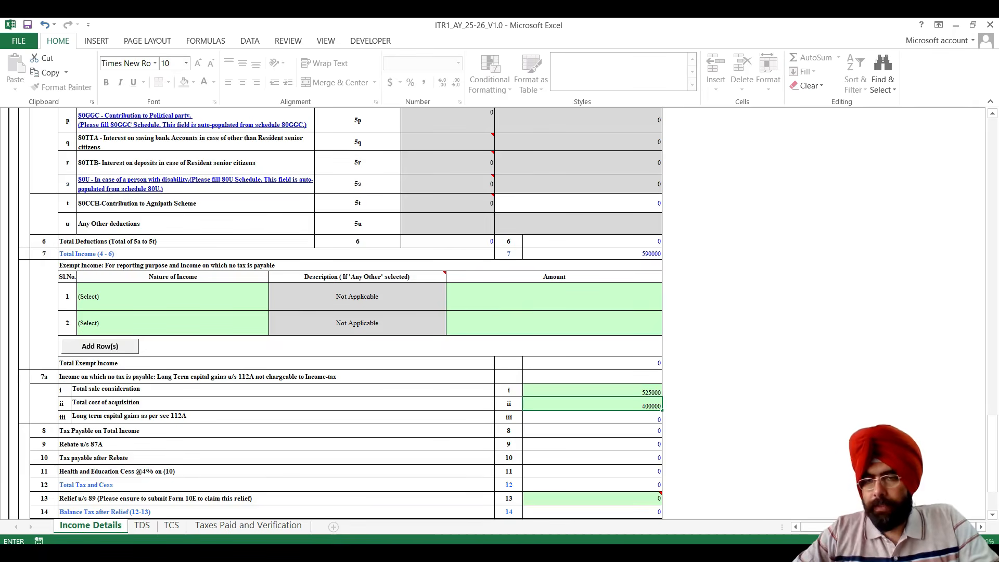
{"action": "left_click", "coordinate": [642, 406]}
{"action": "key", "text": "Return"}
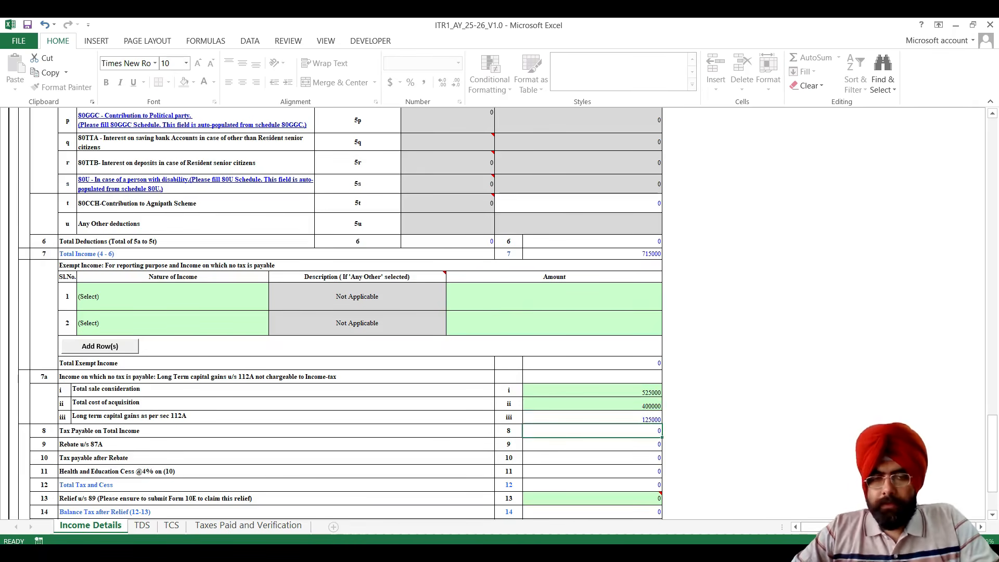
Open the TDS sheet, dismiss its alert and look over the salary and other-than-salary TDS schedules.
{"action": "scroll", "coordinate": [338, 313], "scroll_direction": "down", "scroll_amount": 3}
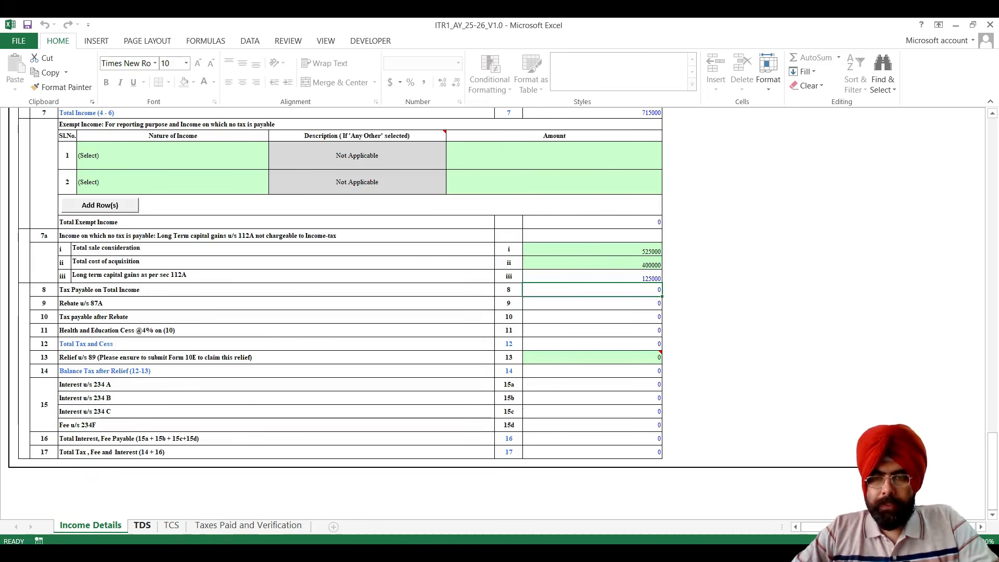
{"action": "left_click", "coordinate": [142, 525]}
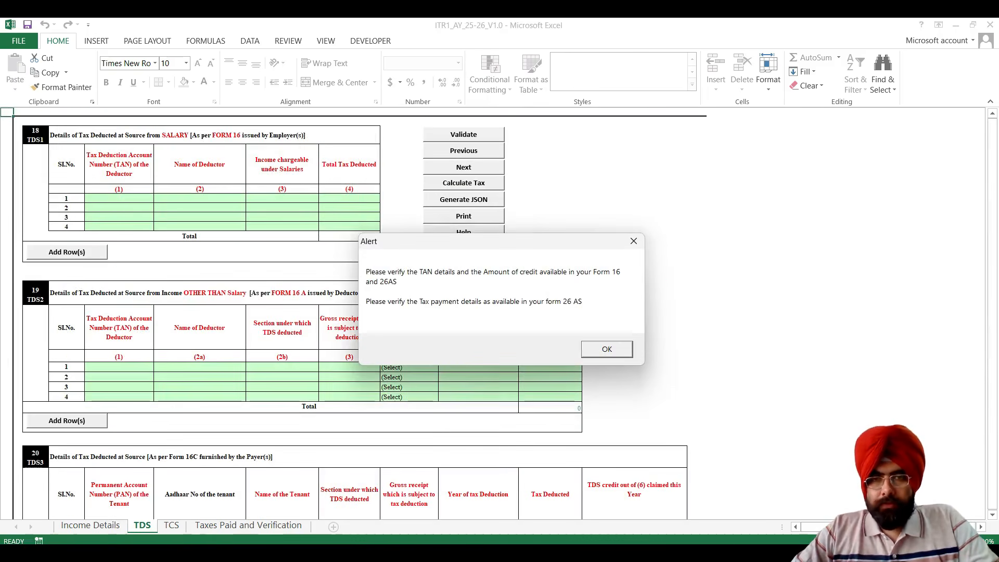
{"action": "key", "text": "Return"}
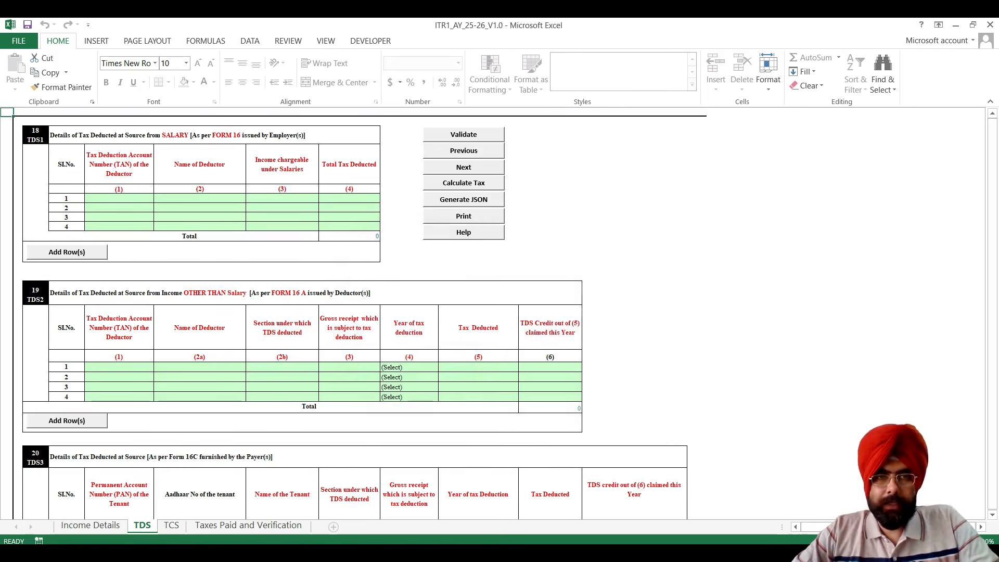
{"action": "scroll", "coordinate": [354, 312], "scroll_direction": "down", "scroll_amount": 1}
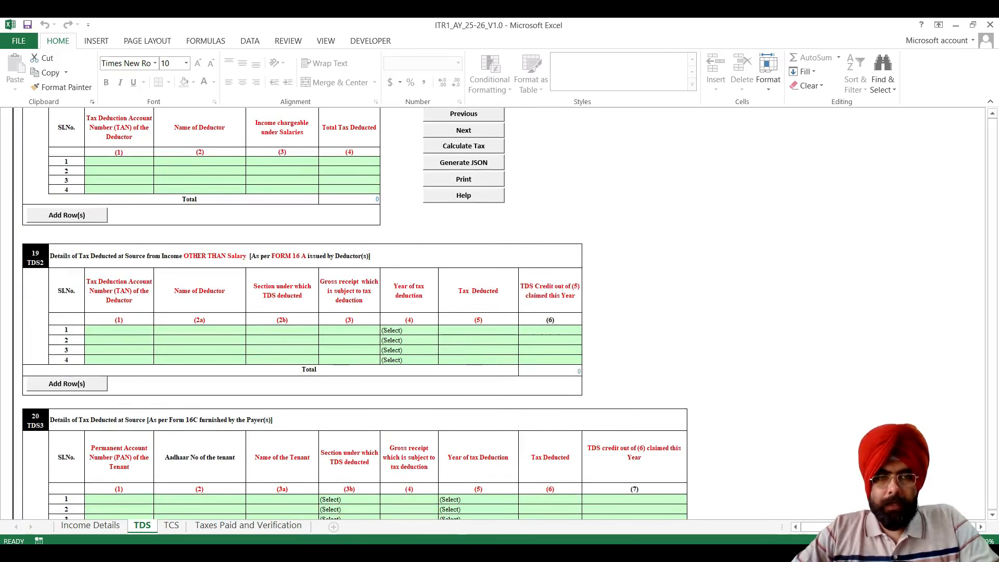
{"action": "scroll", "coordinate": [354, 312], "scroll_direction": "down", "scroll_amount": 2}
Examine the TDS section options in the second row of schedule TDS2 without choosing one, and open the TCS sheet.
{"action": "left_click", "coordinate": [282, 281]}
{"action": "key", "text": "alt+Down"}
{"action": "key", "text": "Down"}
{"action": "key", "text": "Down"}
{"action": "key", "text": "Down"}
{"action": "key", "text": "Down"}
{"action": "key", "text": "Down"}
{"action": "key", "text": "Down"}
{"action": "key", "text": "Down"}
{"action": "key", "text": "Down"}
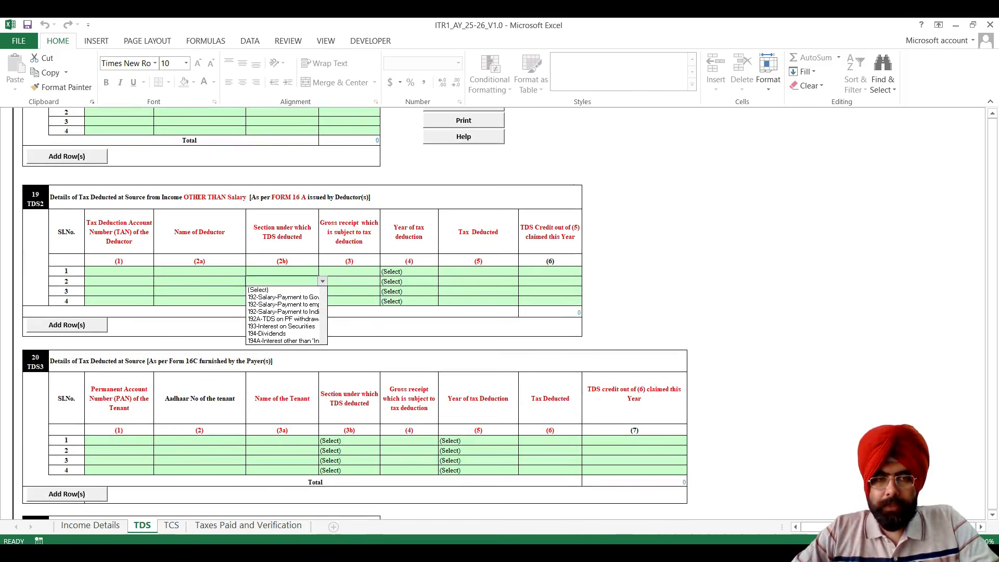
{"action": "scroll", "coordinate": [359, 313], "scroll_direction": "down", "scroll_amount": 5}
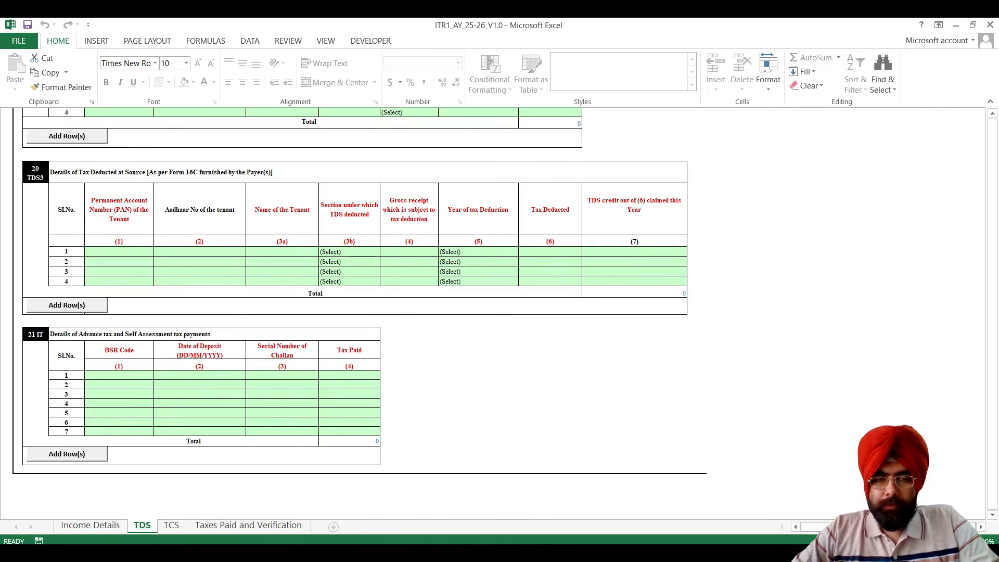
{"action": "left_click", "coordinate": [171, 525]}
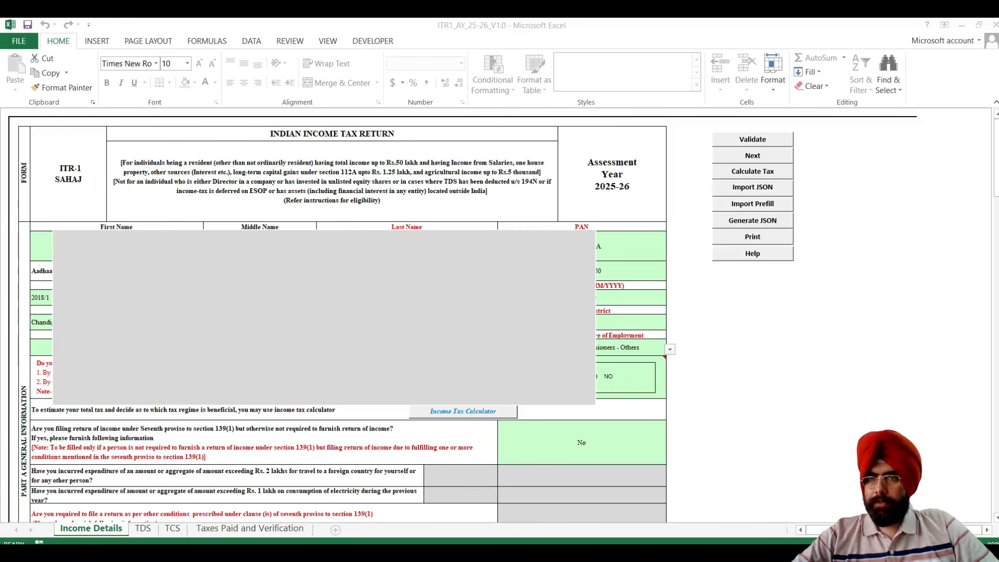
Review the Income Details sheet's total income, tax payable, section 87A rebate and total tax rows.
{"action": "key", "text": "alt+Tab"}
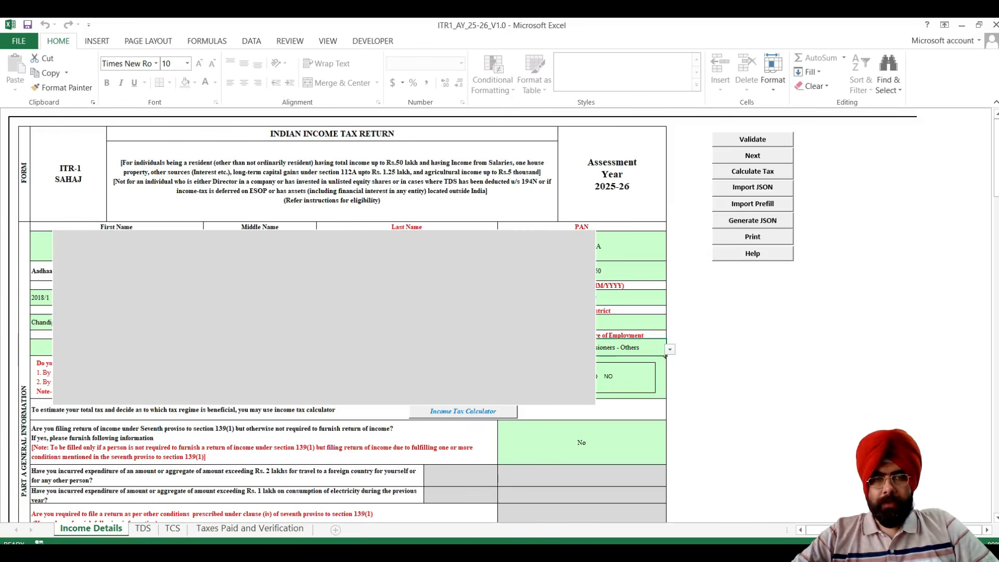
{"action": "scroll", "coordinate": [344, 312], "scroll_direction": "down", "scroll_amount": 20}
{"action": "scroll", "coordinate": [344, 313], "scroll_direction": "down", "scroll_amount": 15}
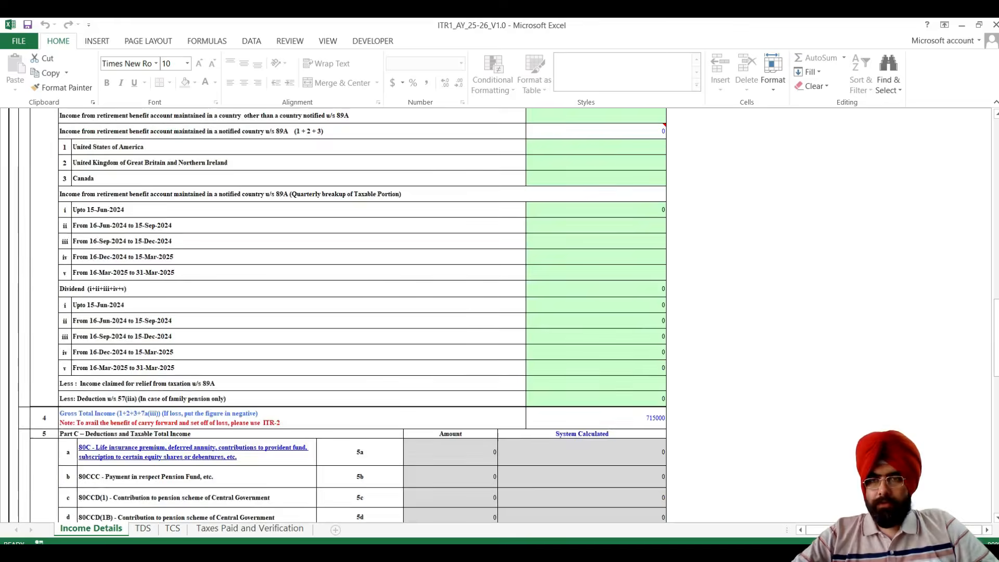
{"action": "scroll", "coordinate": [344, 312], "scroll_direction": "down", "scroll_amount": 15}
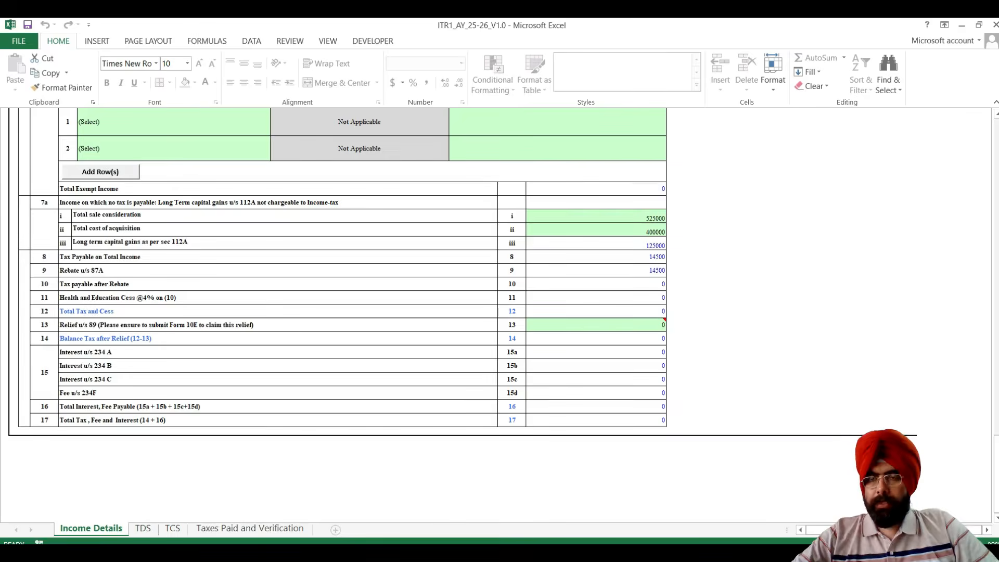
{"action": "scroll", "coordinate": [343, 312], "scroll_direction": "up", "scroll_amount": 3}
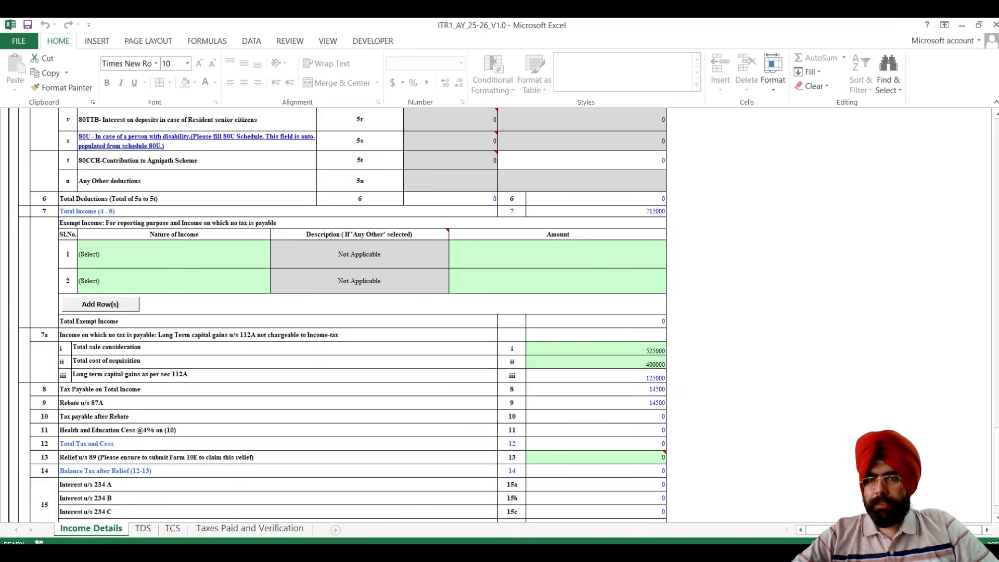
{"action": "scroll", "coordinate": [342, 312], "scroll_direction": "down", "scroll_amount": 1}
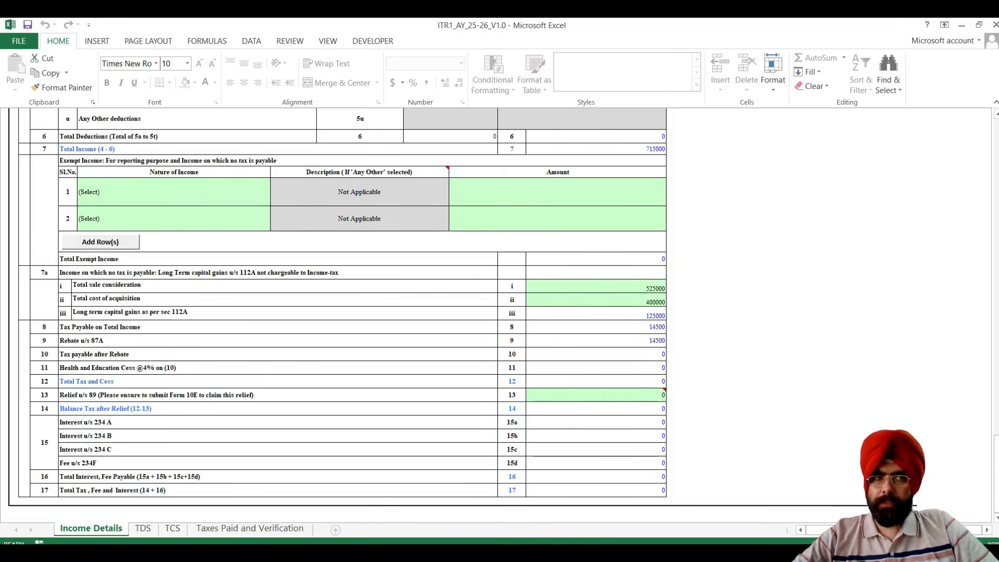
Generate the return's summary and save the JSON file from it.
{"action": "scroll", "coordinate": [500, 315], "scroll_direction": "up", "scroll_amount": 10}
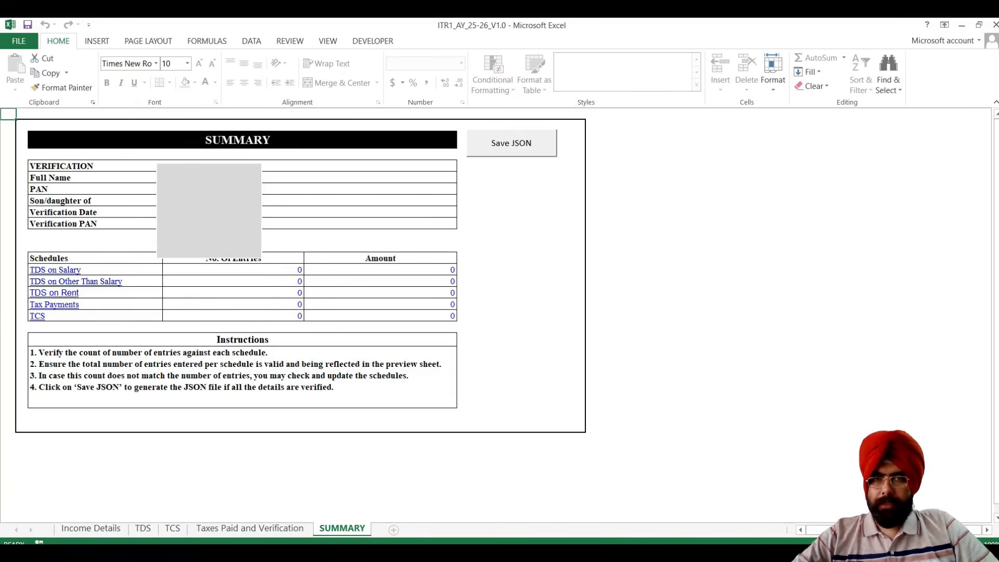
{"action": "left_click", "coordinate": [511, 144]}
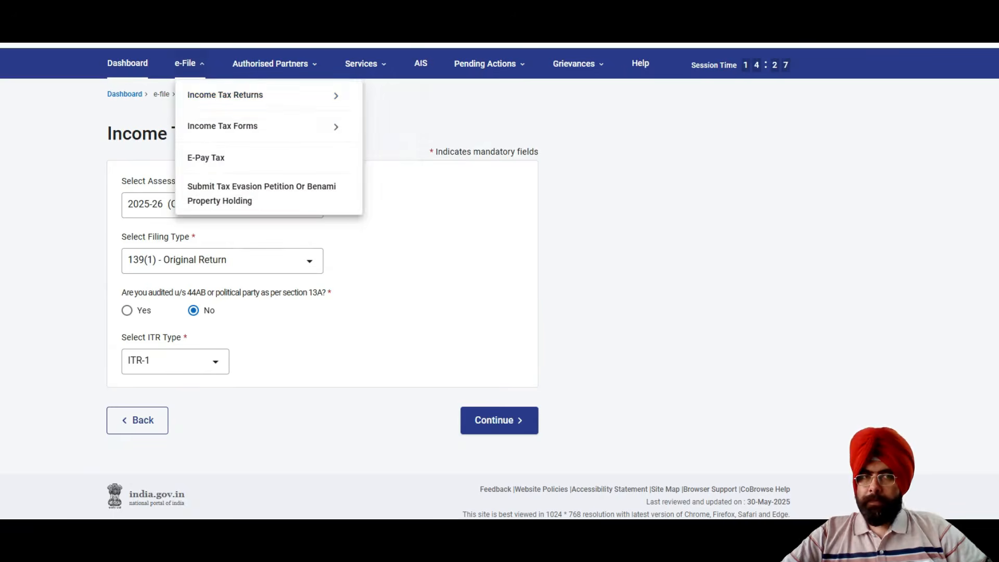
Switch to the income tax e-filing portal and continue an unaudited 139(1) original ITR-1 filing for assessment year 2025-26.
{"action": "mouse_move", "coordinate": [226, 95]}
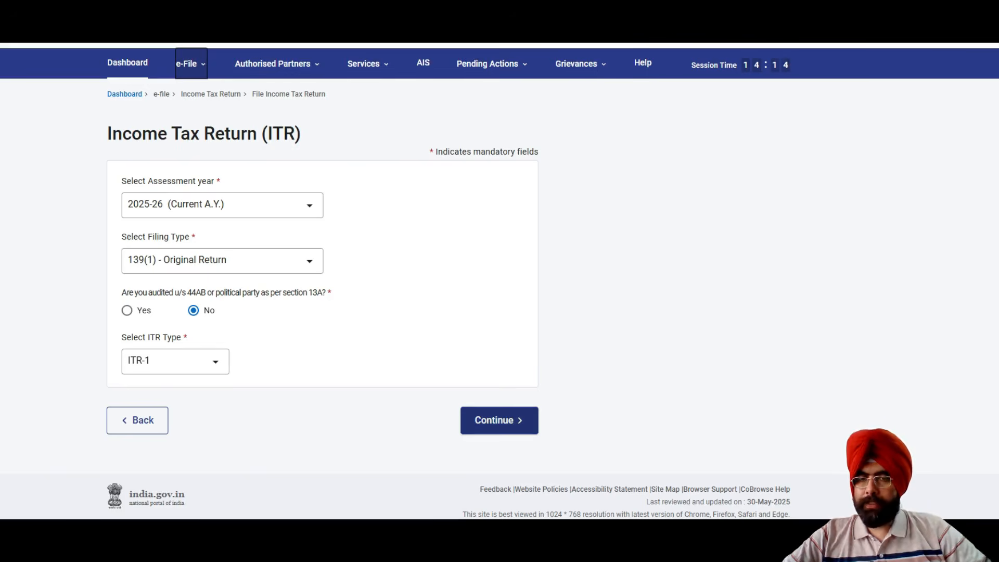
{"action": "left_click", "coordinate": [499, 420]}
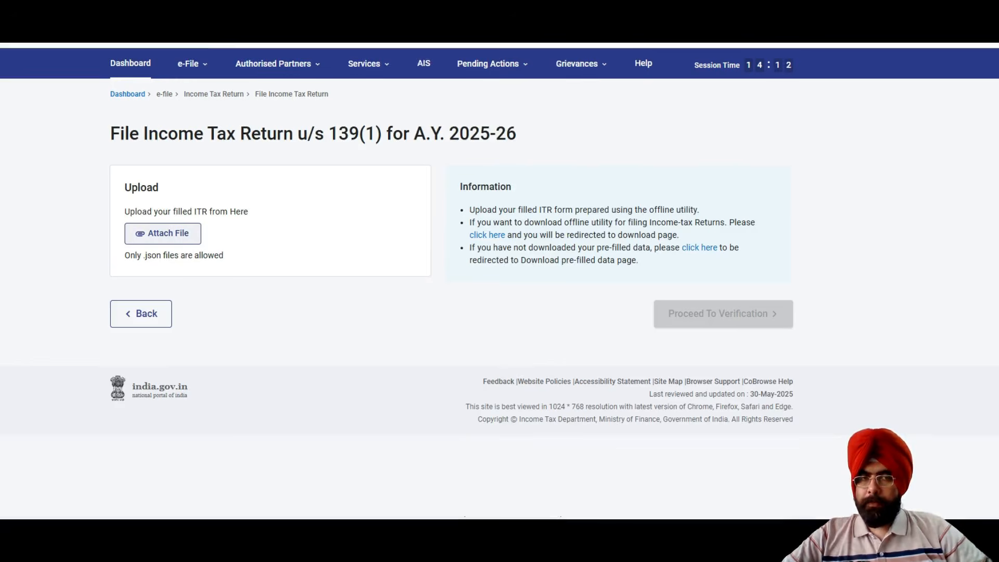